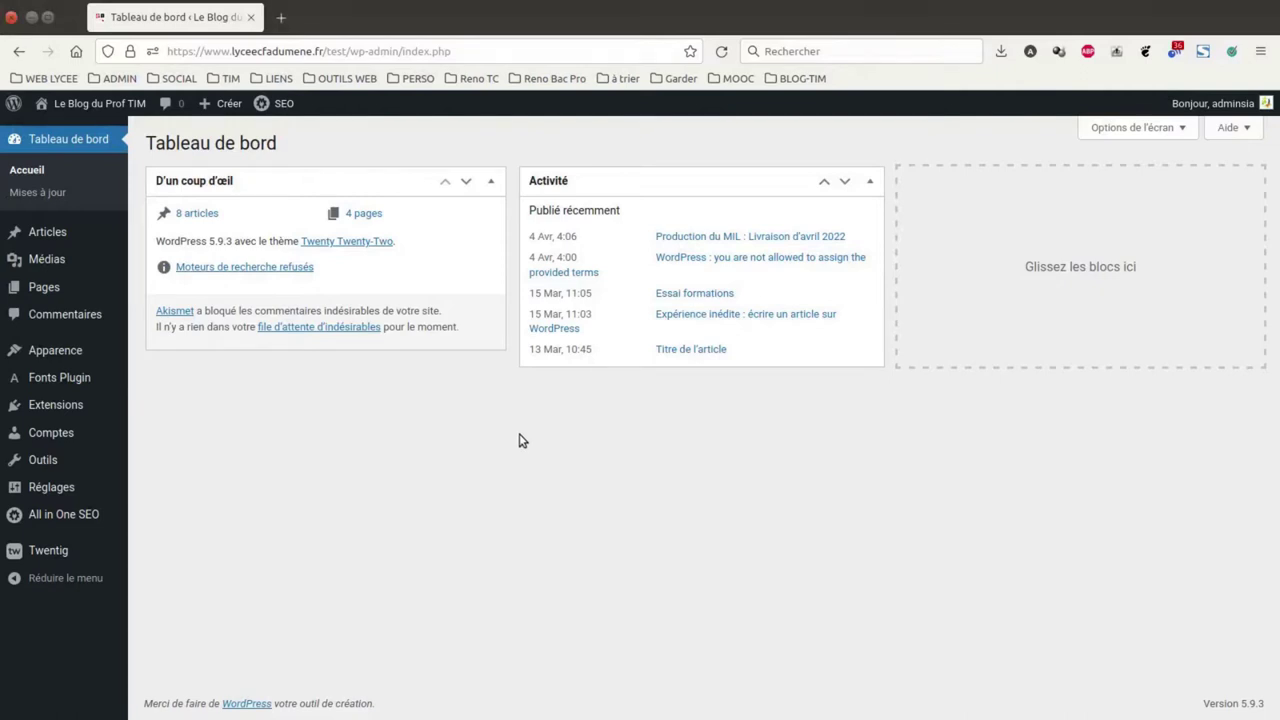
Open the installed themes and activate the Twenty Twenty theme.
{"action": "mouse_move", "coordinate": [55, 350]}
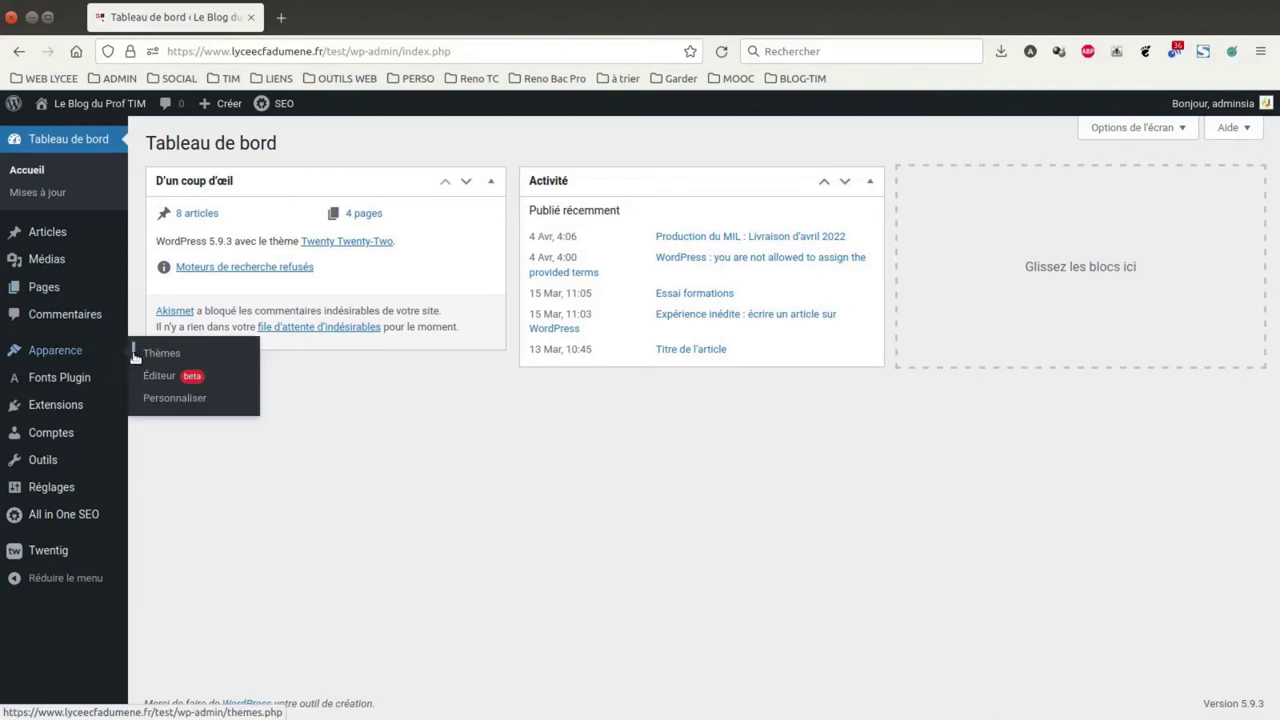
{"action": "left_click", "coordinate": [137, 354]}
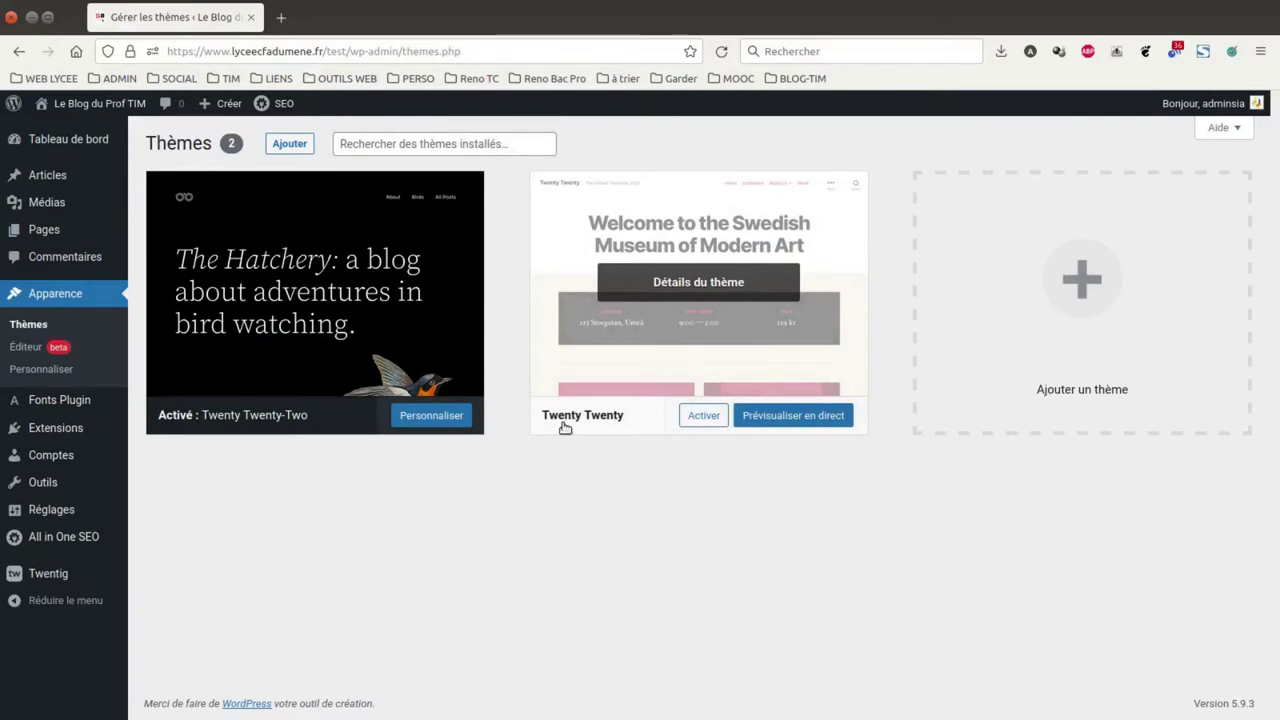
{"action": "left_click", "coordinate": [709, 417]}
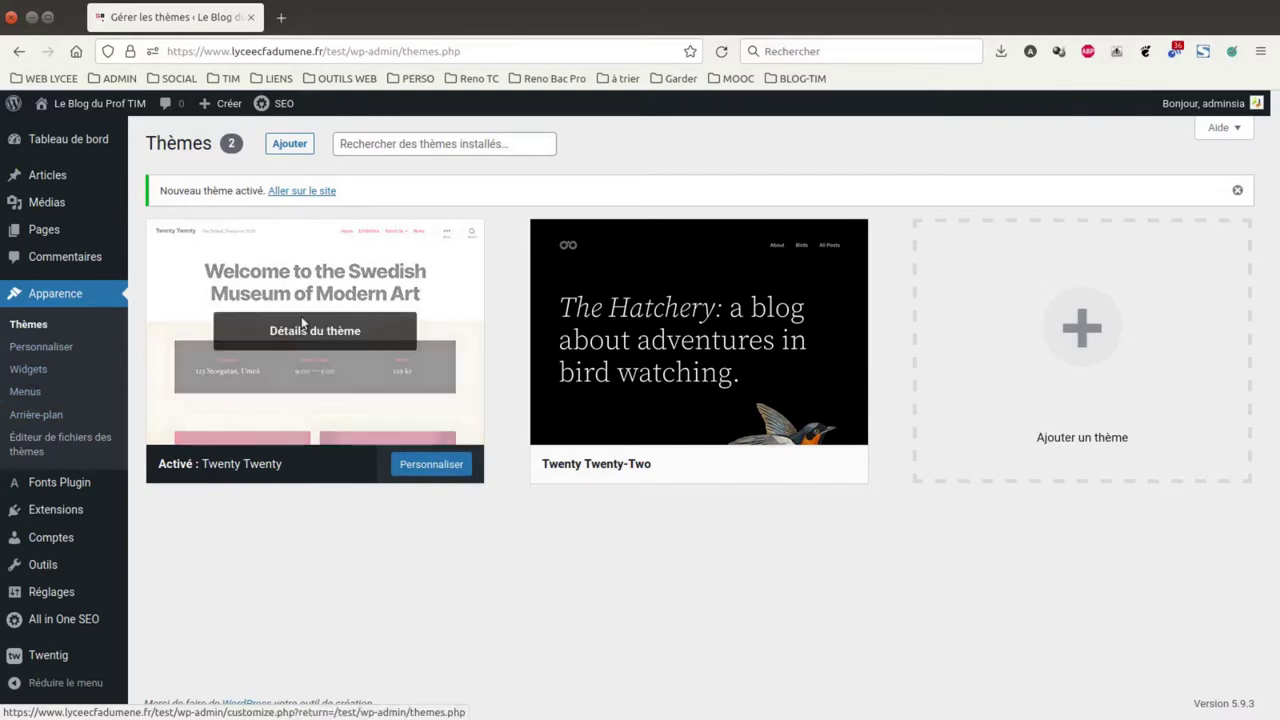
Open the widget management page, dismiss its welcome guide, collapse Pied de page #1 and expand Widgets désactivés.
{"action": "left_click", "coordinate": [57, 374]}
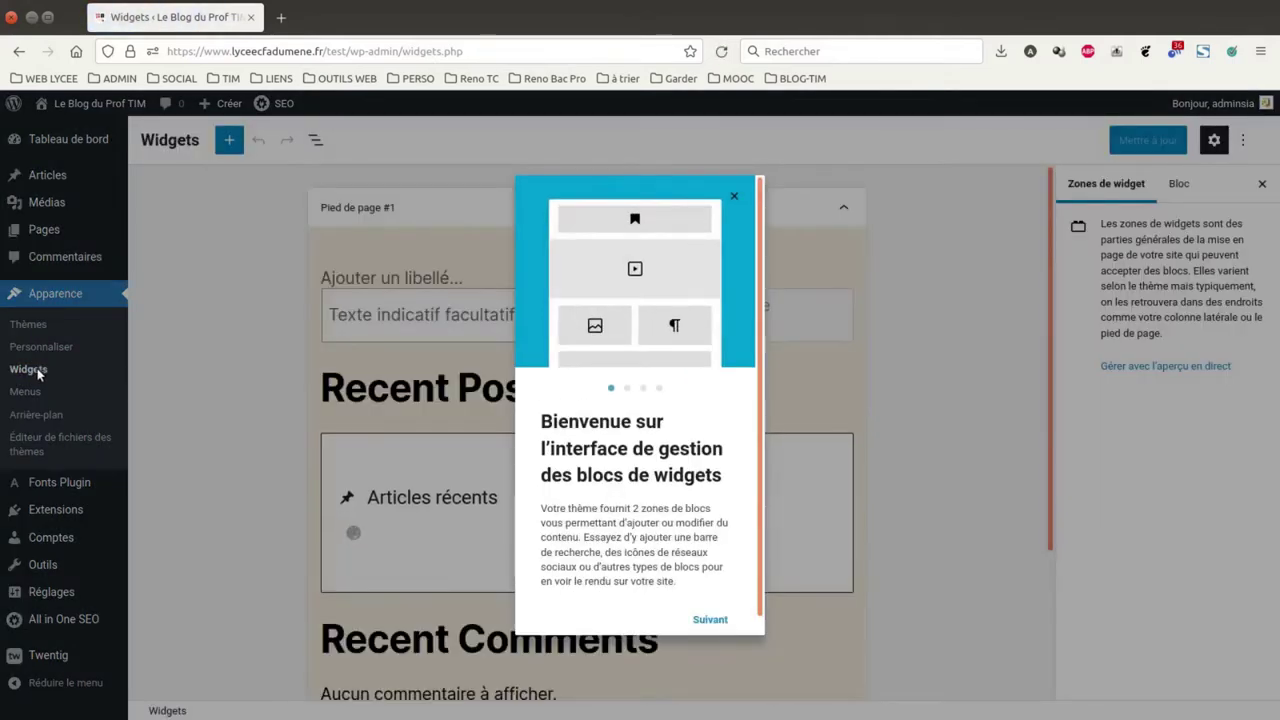
{"action": "left_click", "coordinate": [735, 196]}
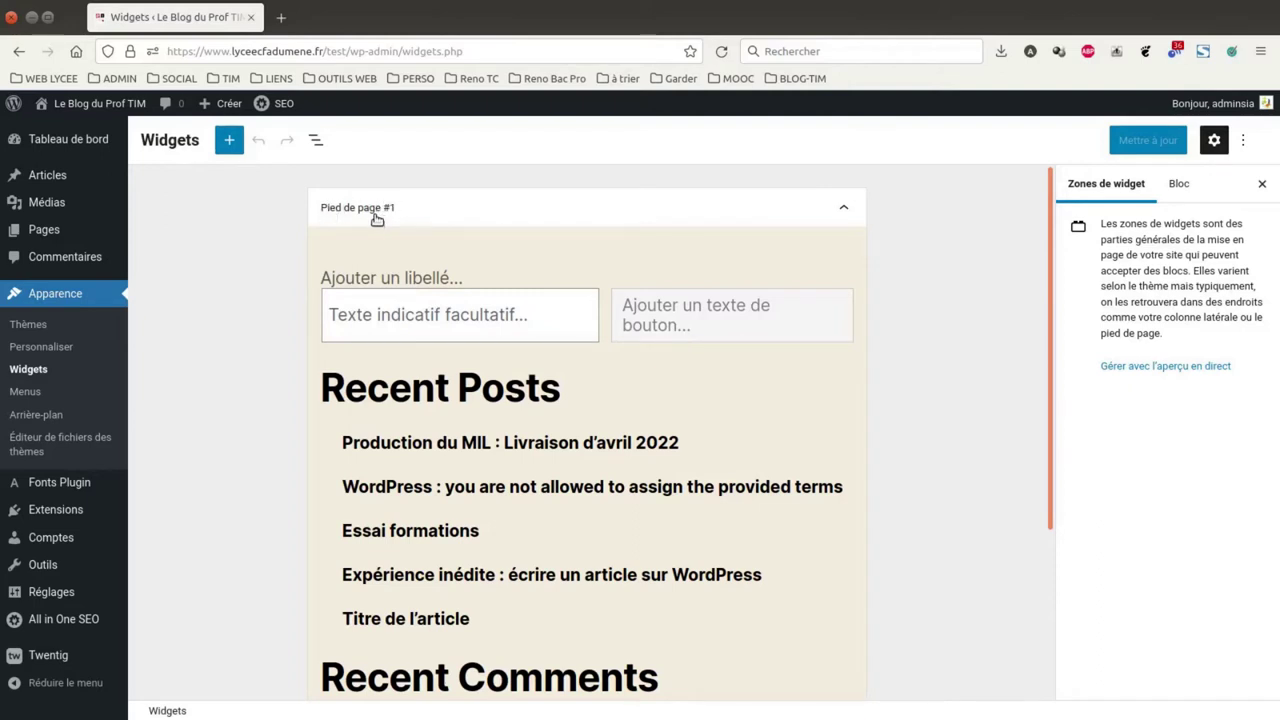
{"action": "left_click", "coordinate": [845, 208]}
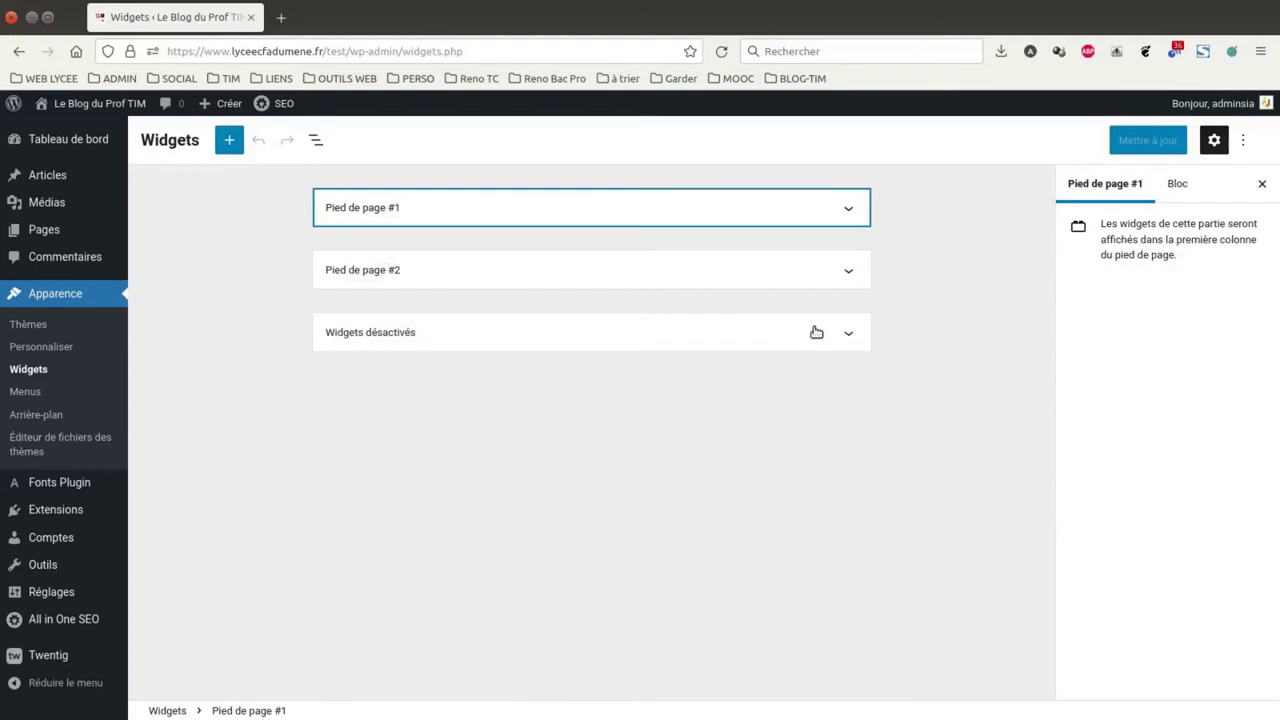
{"action": "left_click", "coordinate": [850, 334]}
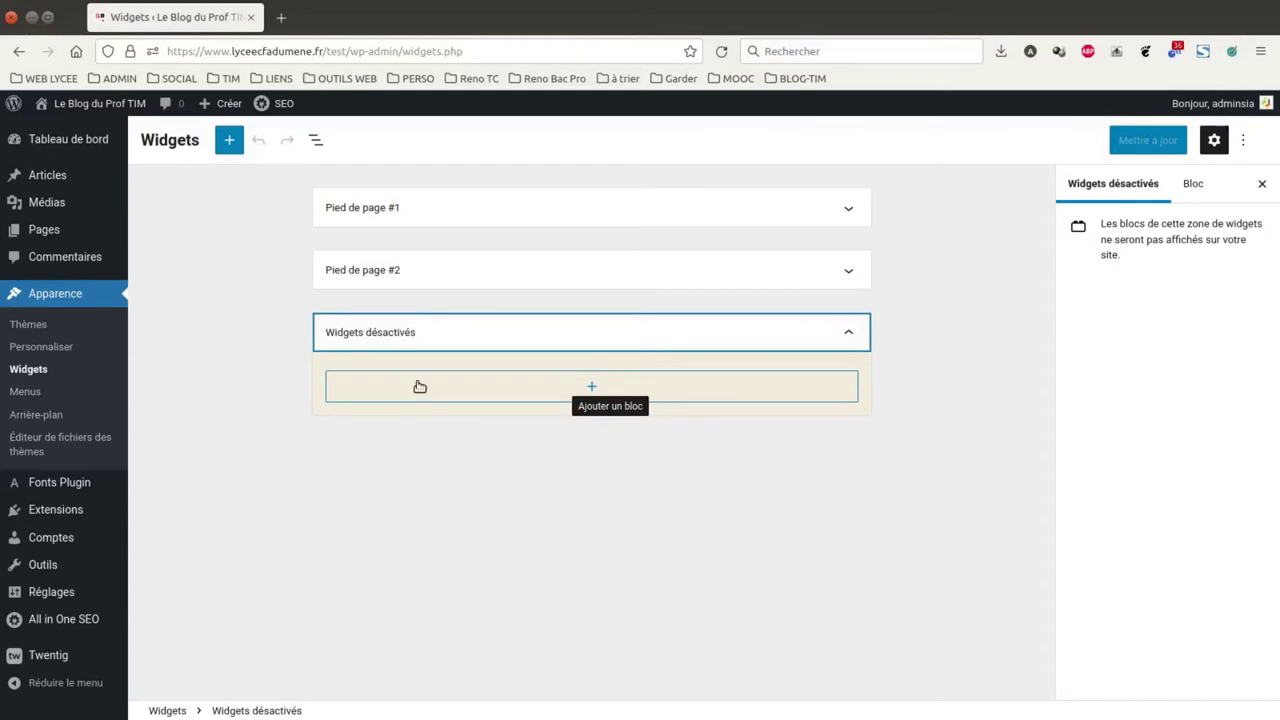
View the public site in a new tab and examine the two widget columns and links in its footer.
{"action": "middle_click", "coordinate": [130, 103]}
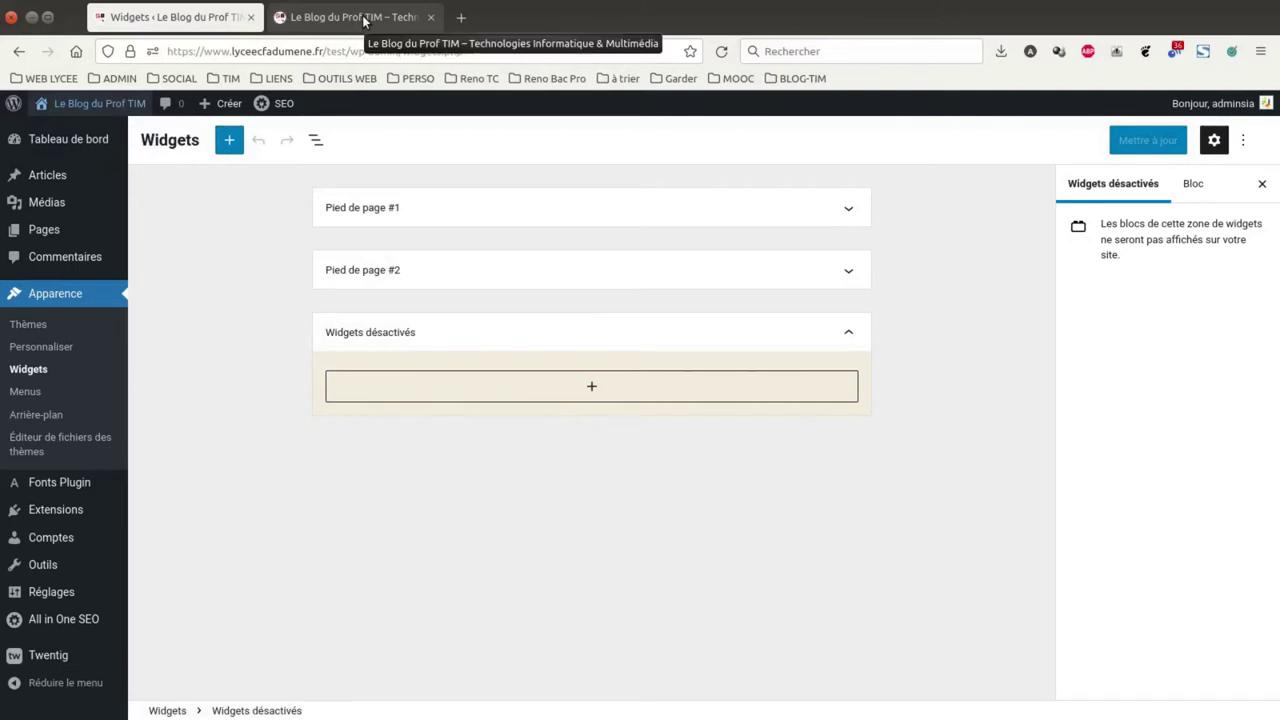
{"action": "left_click", "coordinate": [365, 20]}
{"action": "scroll", "coordinate": [1029, 291], "scroll_direction": "down", "scroll_amount": 10}
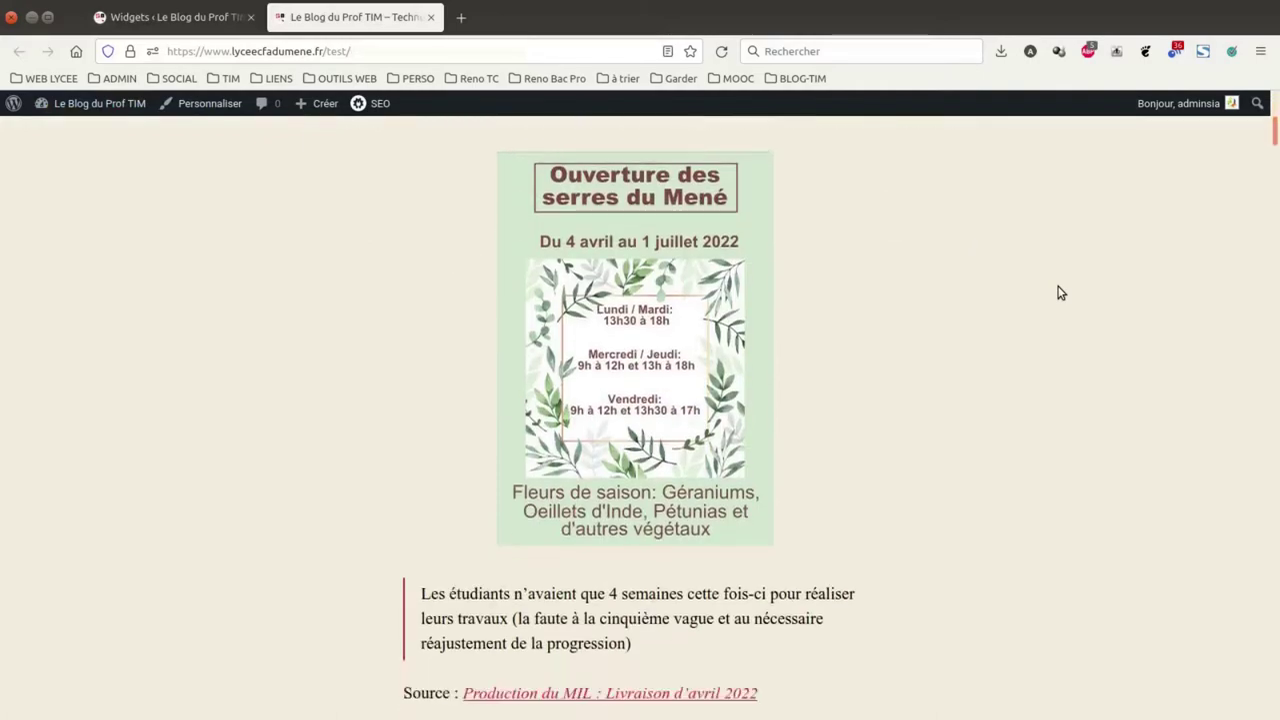
{"action": "scroll", "coordinate": [1061, 295], "scroll_direction": "down", "scroll_amount": 12}
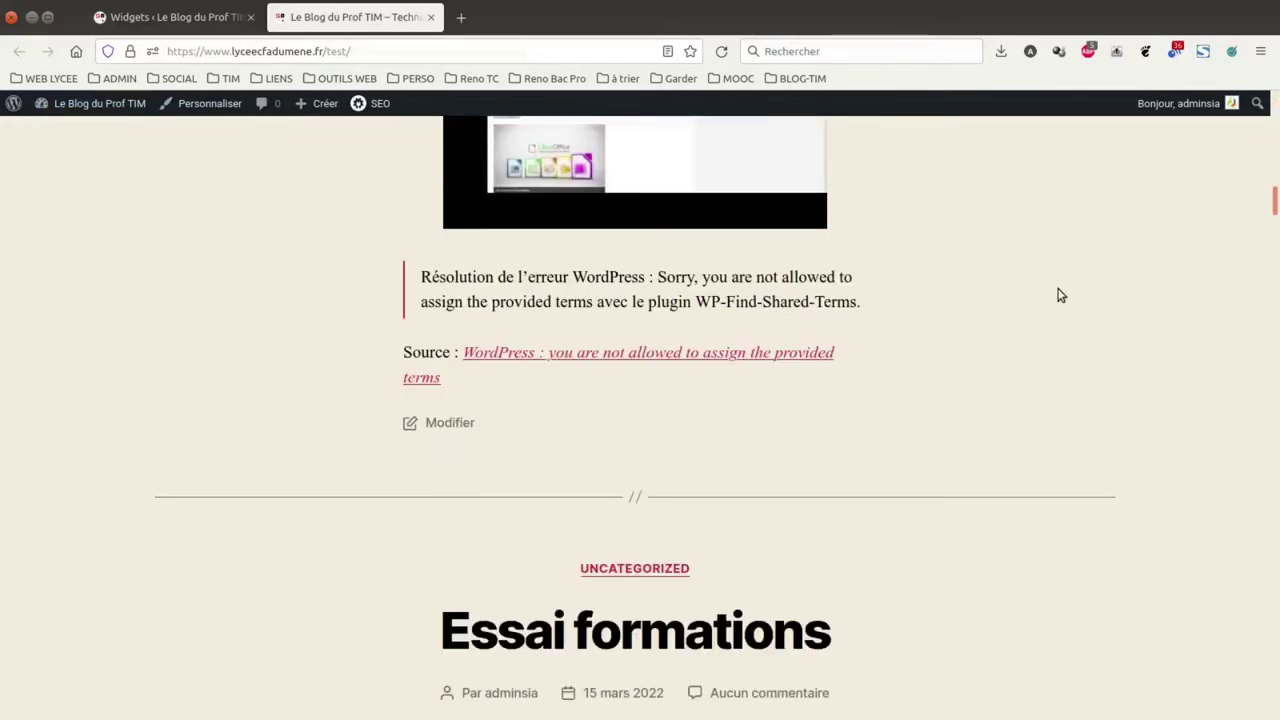
{"action": "scroll", "coordinate": [1061, 295], "scroll_direction": "down", "scroll_amount": 12}
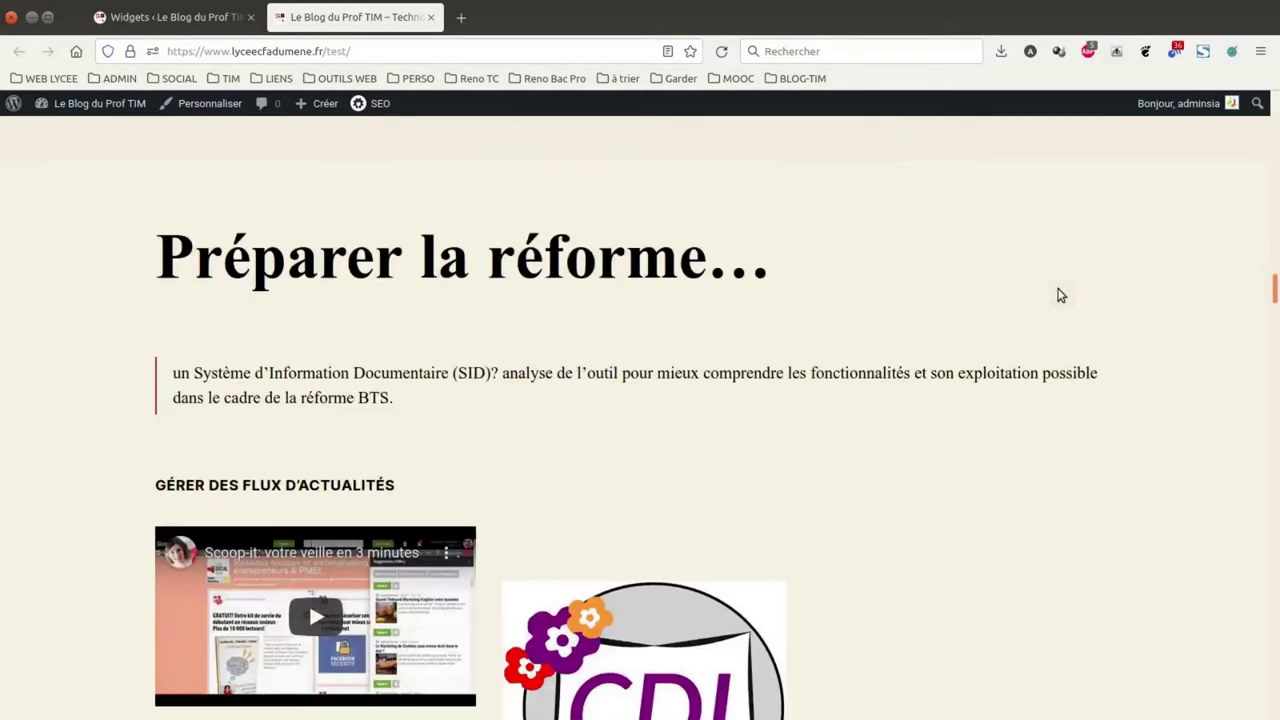
{"action": "scroll", "coordinate": [1061, 295], "scroll_direction": "down", "scroll_amount": 15}
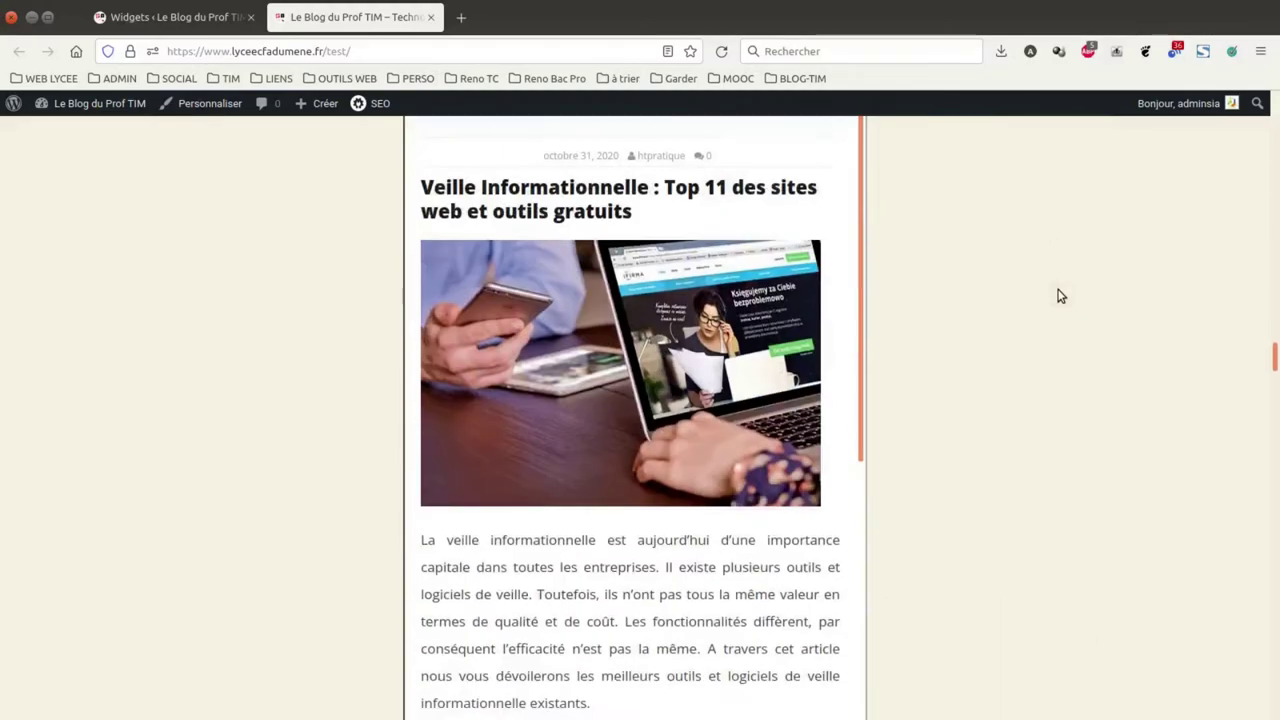
{"action": "scroll", "coordinate": [1061, 296], "scroll_direction": "down", "scroll_amount": 15}
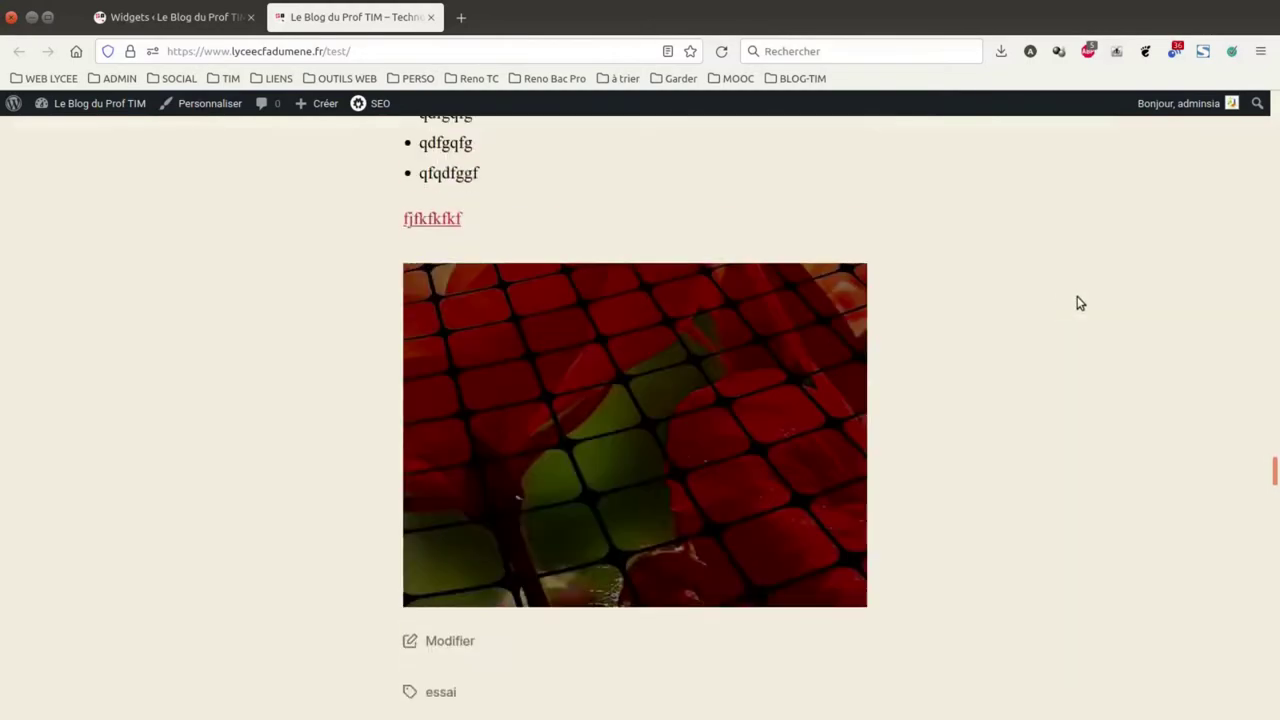
{"action": "scroll", "coordinate": [1079, 309], "scroll_direction": "down", "scroll_amount": 15}
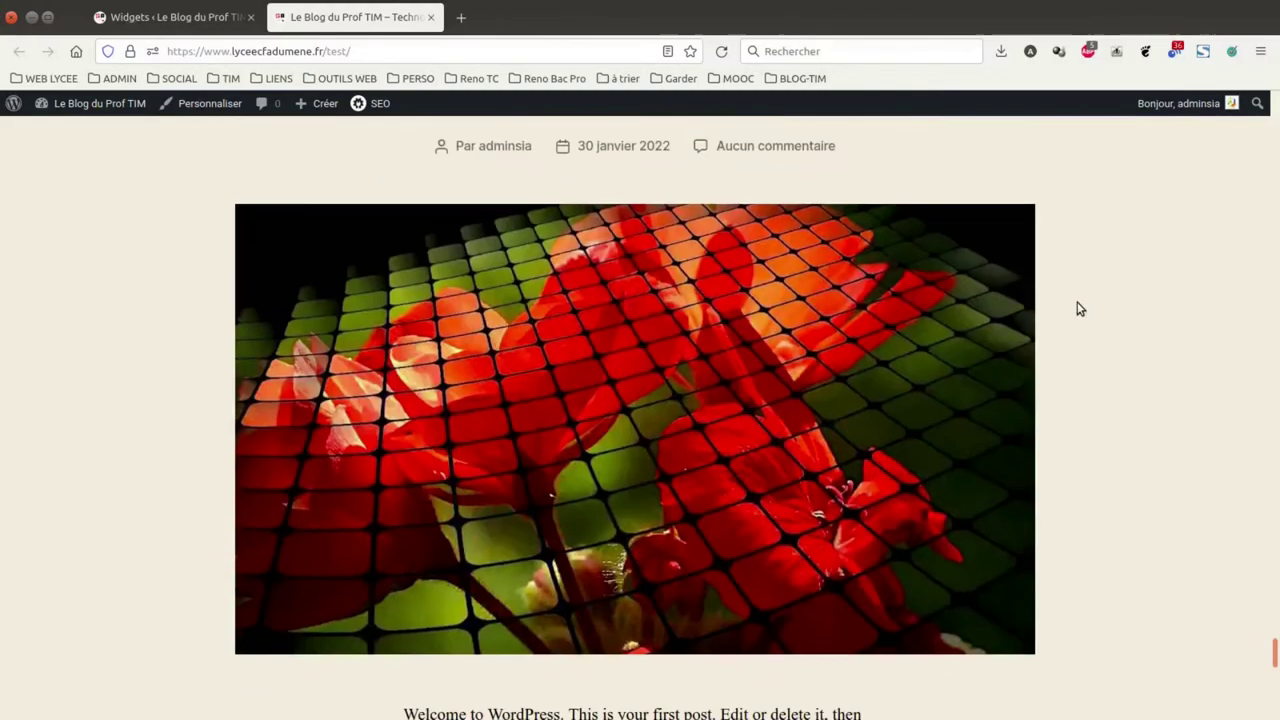
{"action": "scroll", "coordinate": [1029, 346], "scroll_direction": "up", "scroll_amount": 1}
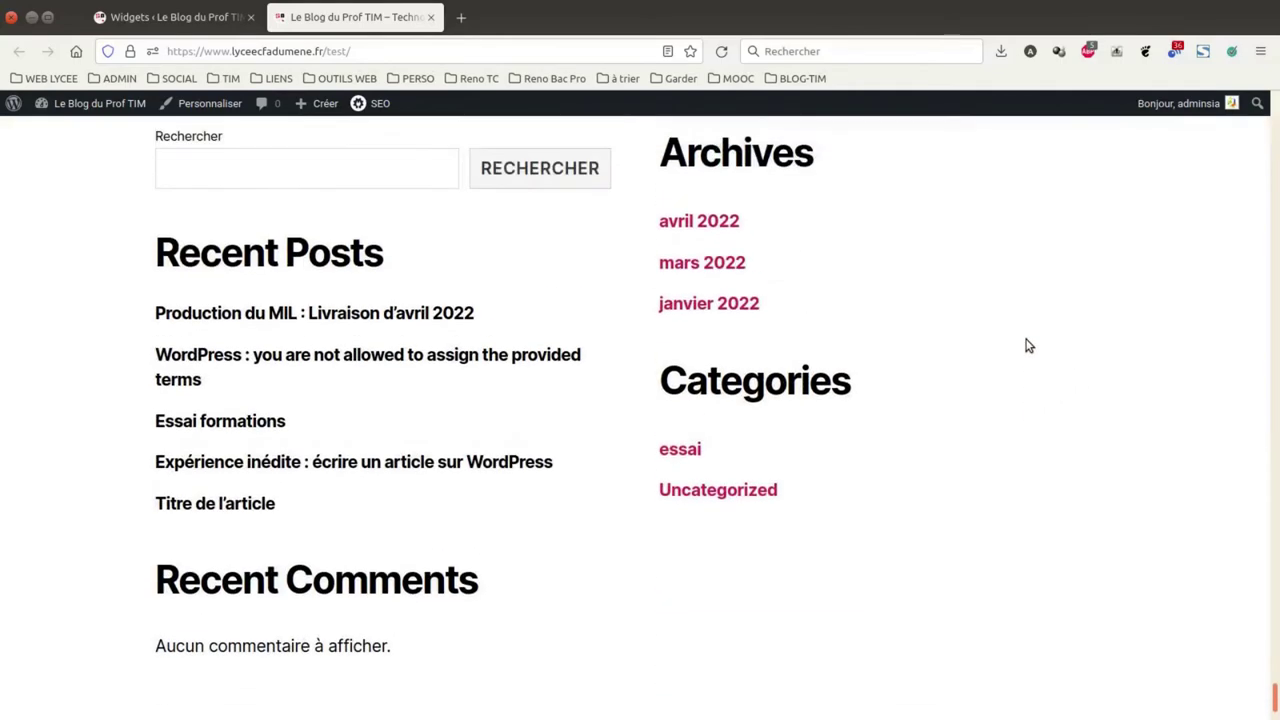
{"action": "scroll", "coordinate": [1040, 340], "scroll_direction": "up", "scroll_amount": 2}
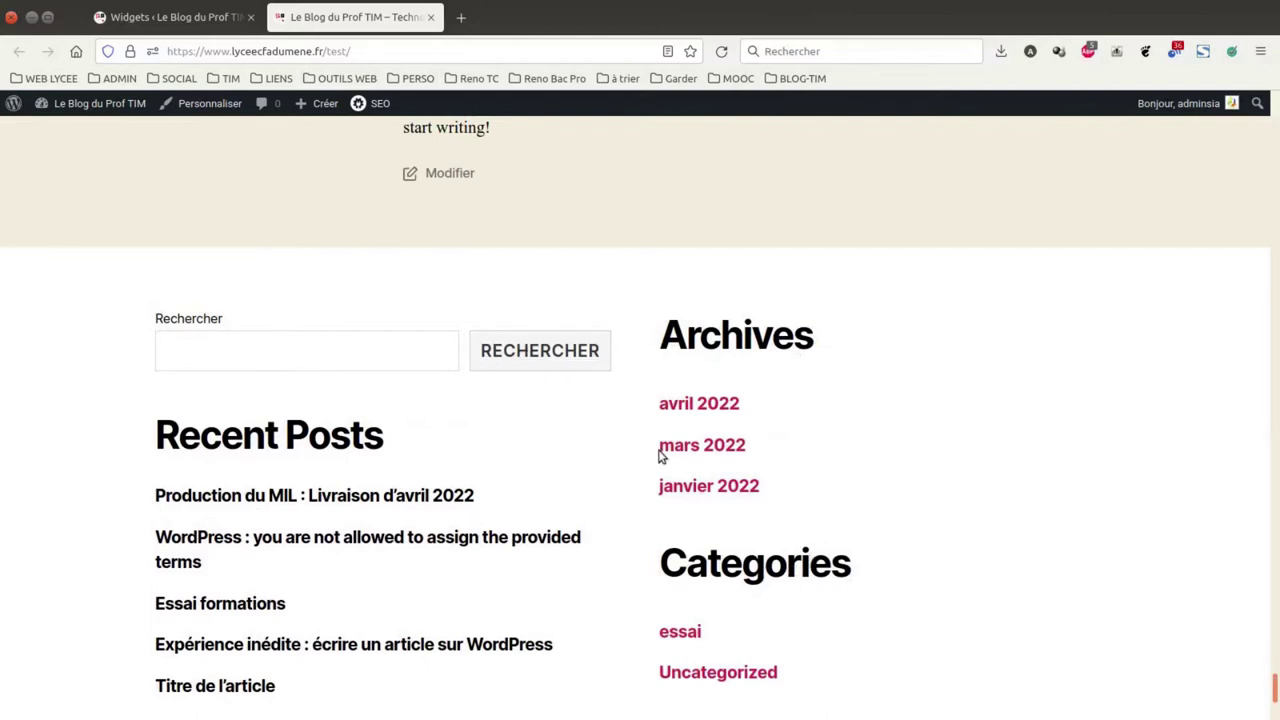
{"action": "scroll", "coordinate": [662, 449], "scroll_direction": "down", "scroll_amount": 3}
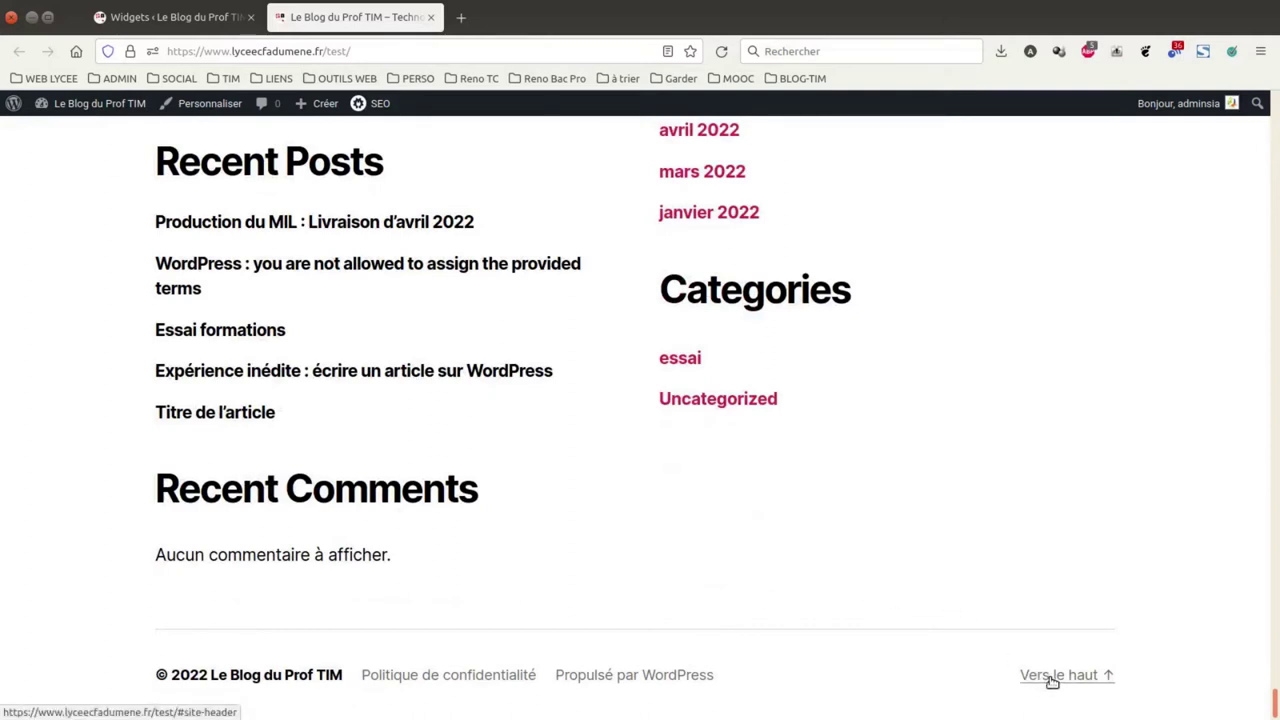
Return to the widget management page and insert an Image block from the full block library into Pied de page #2.
{"action": "left_click", "coordinate": [176, 19]}
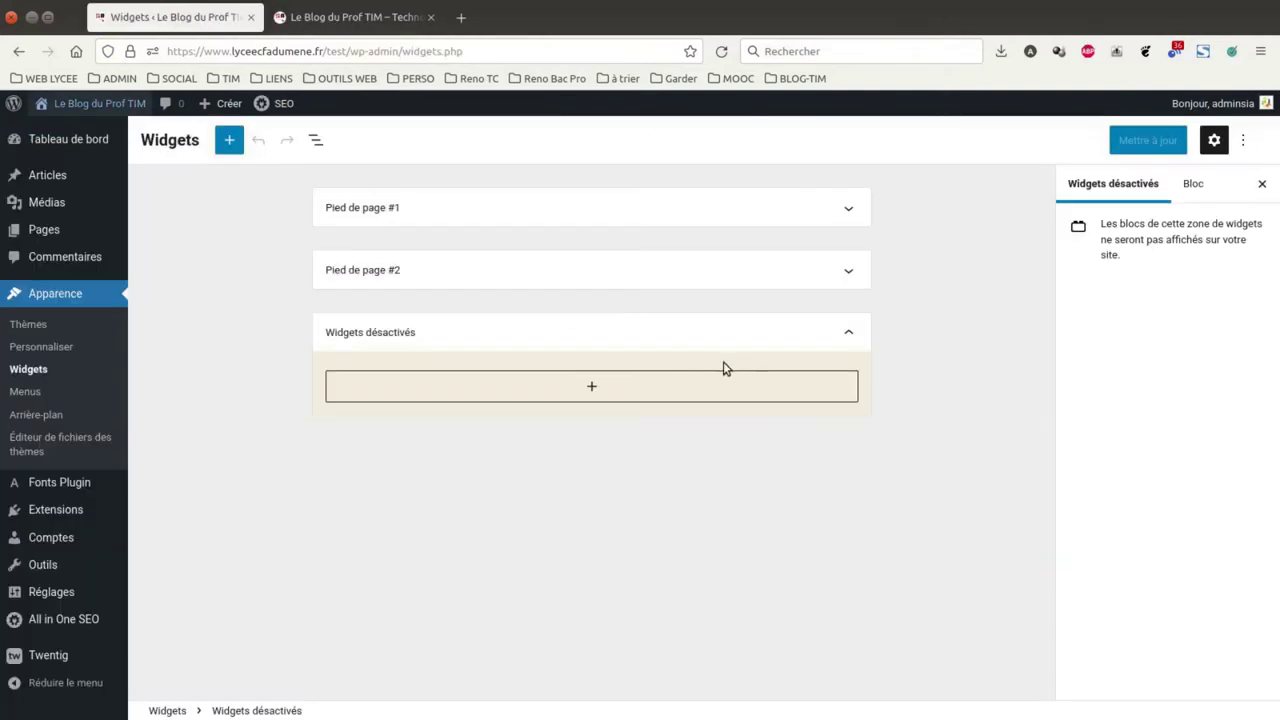
{"action": "left_click", "coordinate": [849, 273]}
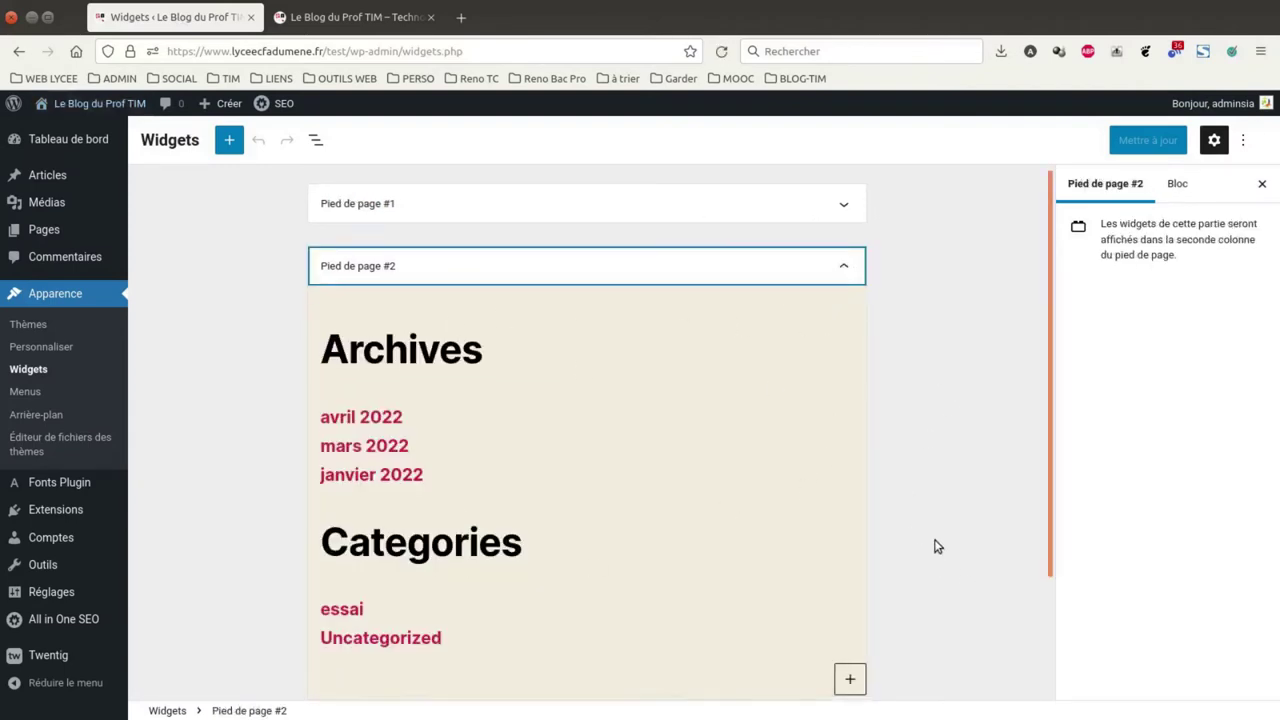
{"action": "scroll", "coordinate": [880, 560], "scroll_direction": "down", "scroll_amount": 2}
{"action": "left_click", "coordinate": [848, 603]}
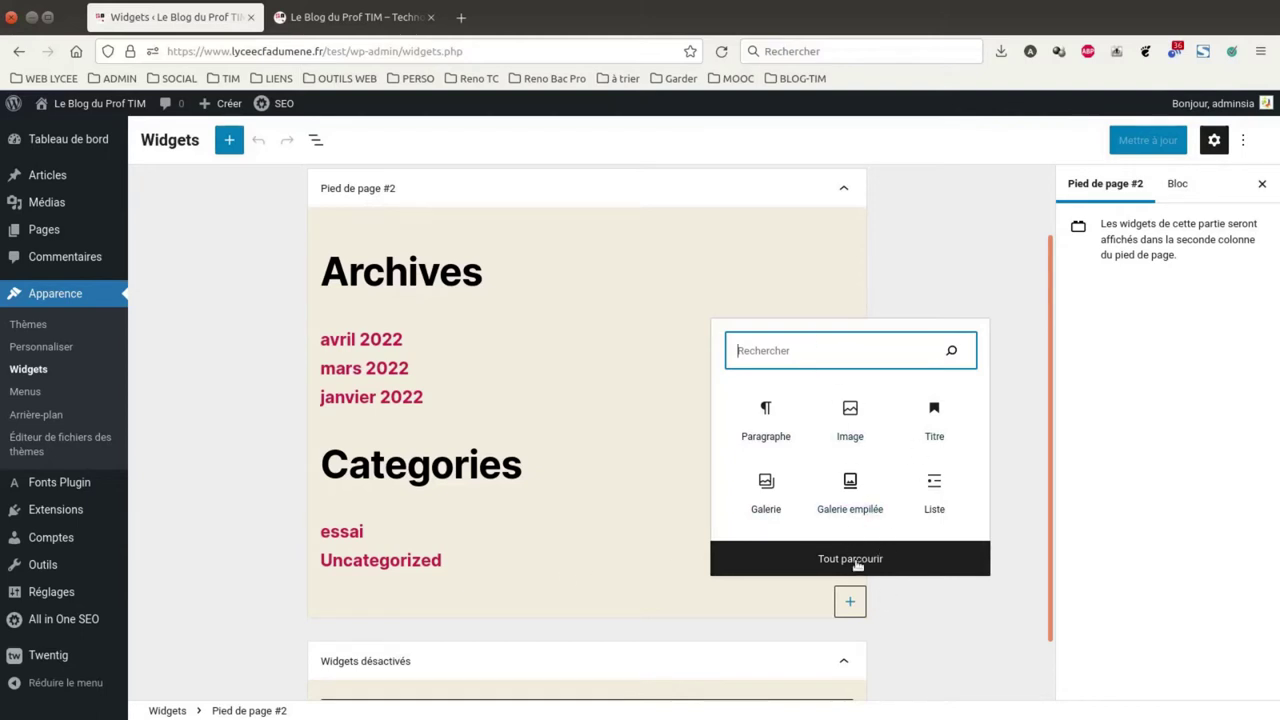
{"action": "left_click", "coordinate": [857, 562]}
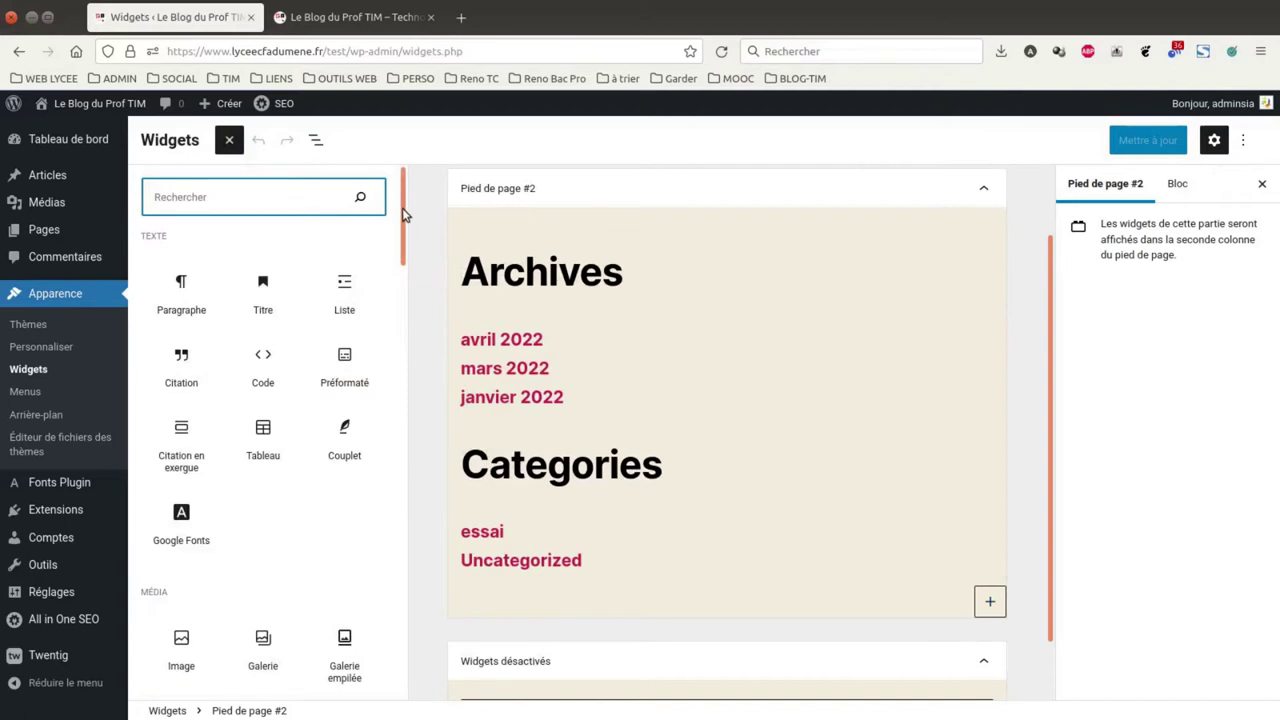
{"action": "mouse_move", "coordinate": [404, 214]}
{"action": "left_mouse_down"}
{"action": "mouse_move", "coordinate": [374, 491]}
{"action": "mouse_move", "coordinate": [404, 671]}
{"action": "mouse_move", "coordinate": [377, 480]}
{"action": "mouse_move", "coordinate": [396, 227]}
{"action": "left_mouse_up"}
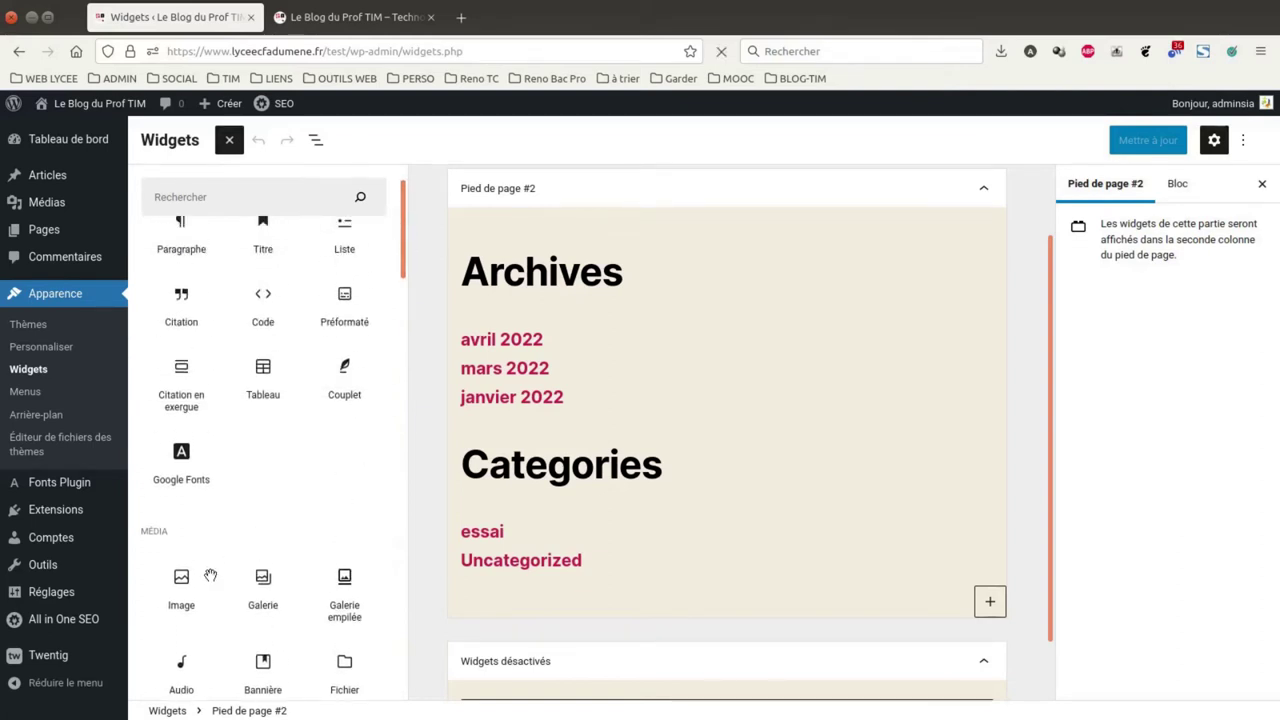
{"action": "left_click", "coordinate": [181, 590]}
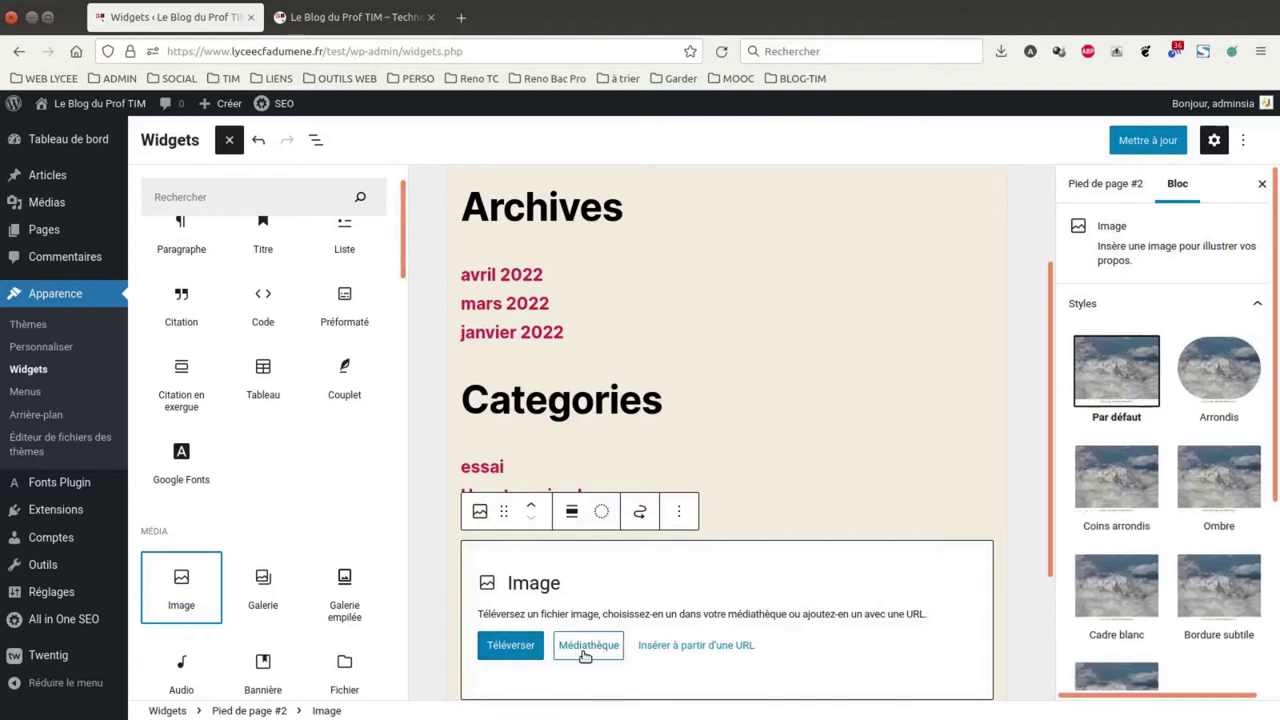
Remove the Image block from Pied de page #2, close the block library and save the widgets.
{"action": "left_click", "coordinate": [680, 515]}
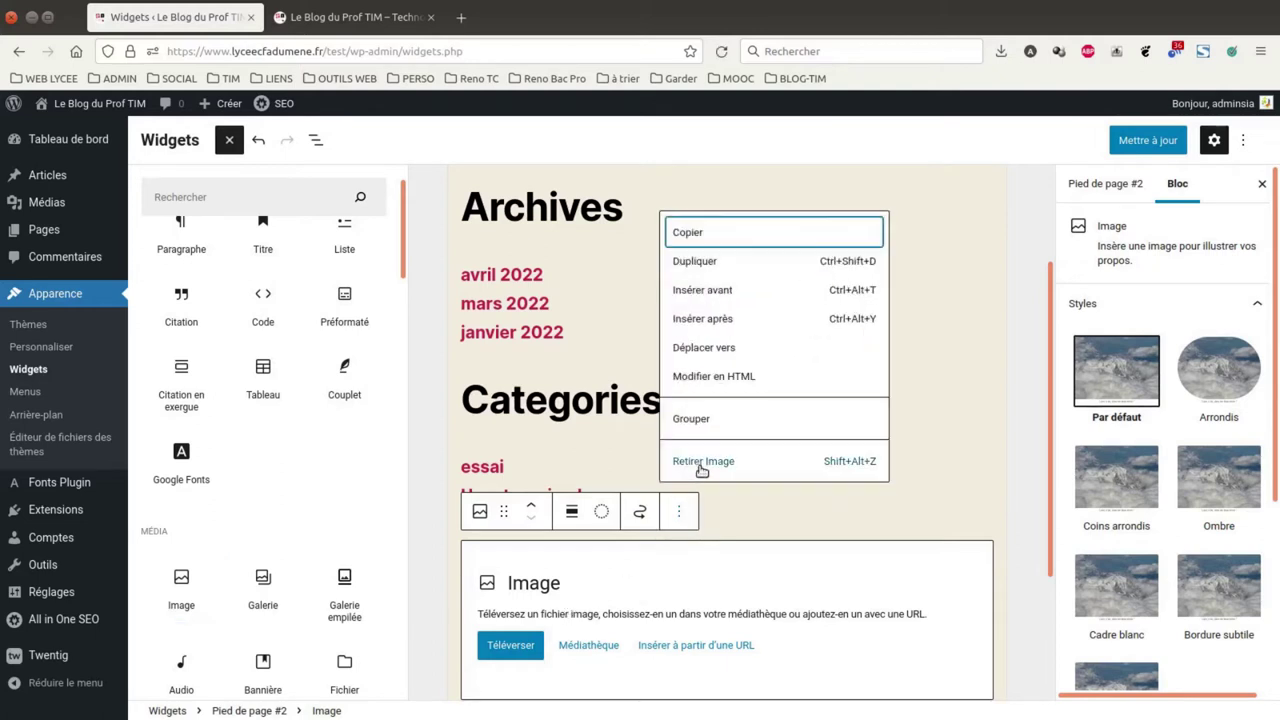
{"action": "left_click", "coordinate": [706, 465]}
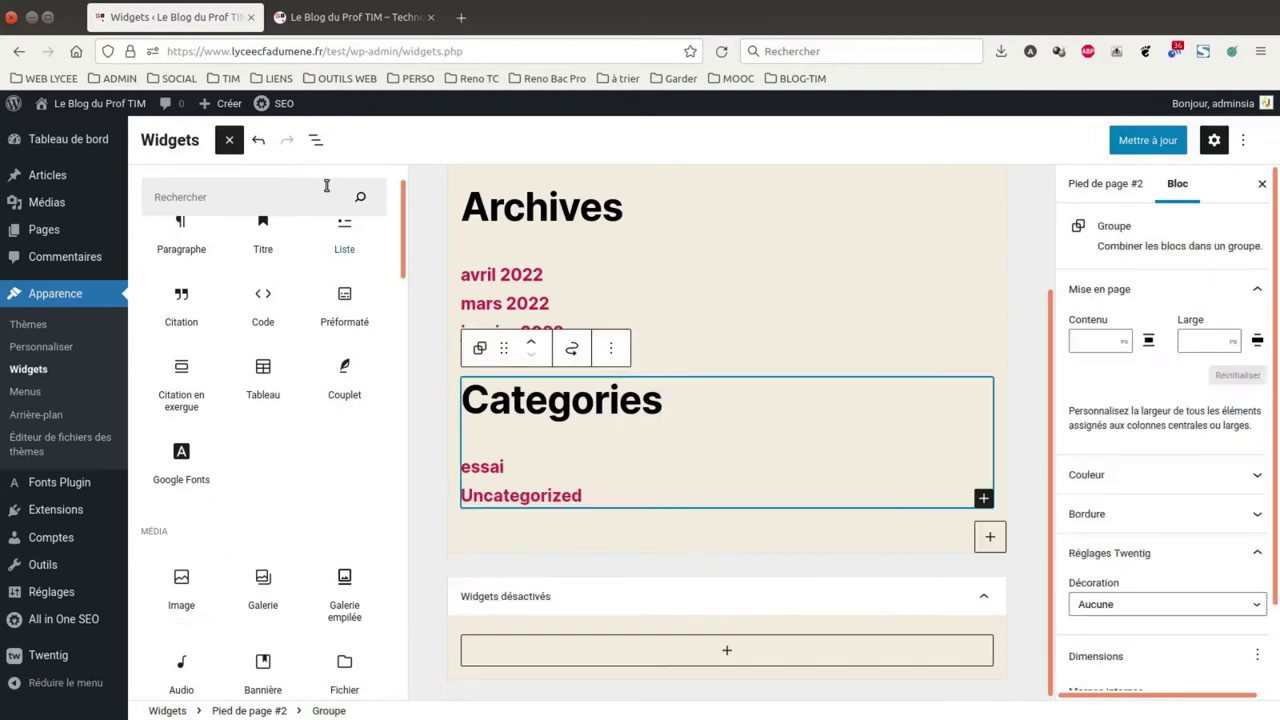
{"action": "left_click", "coordinate": [228, 141]}
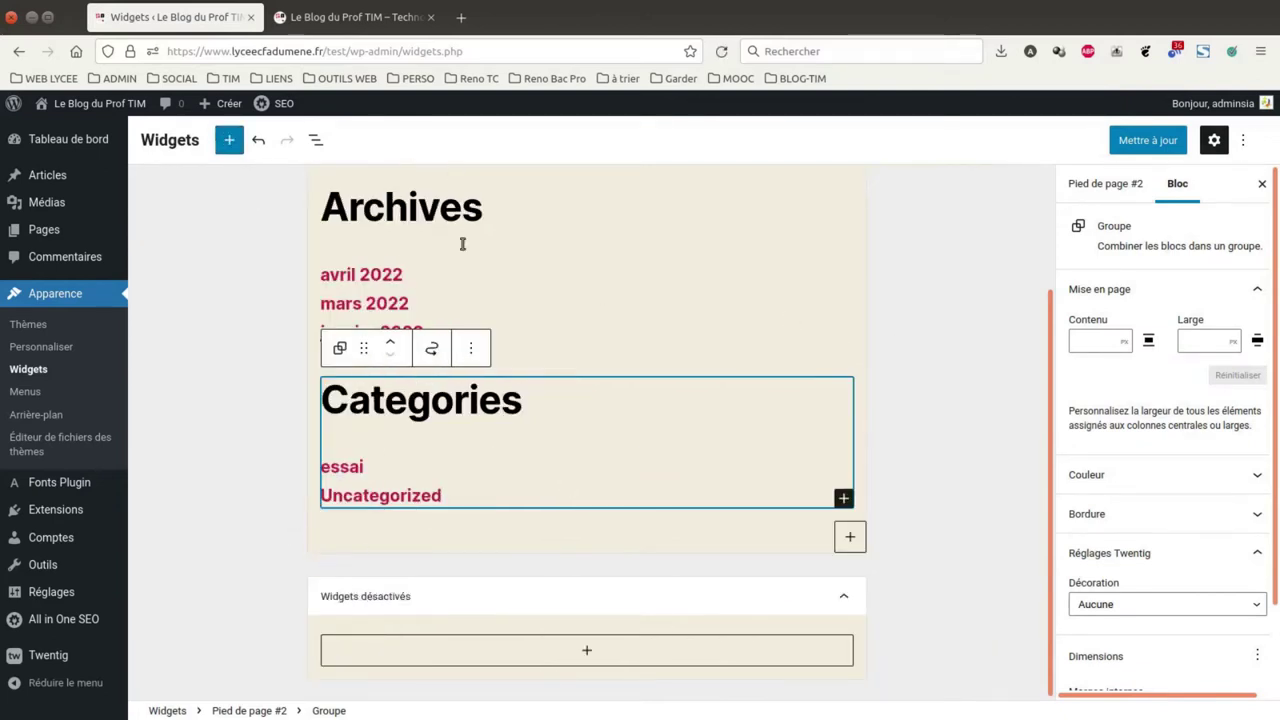
{"action": "left_click", "coordinate": [1152, 141]}
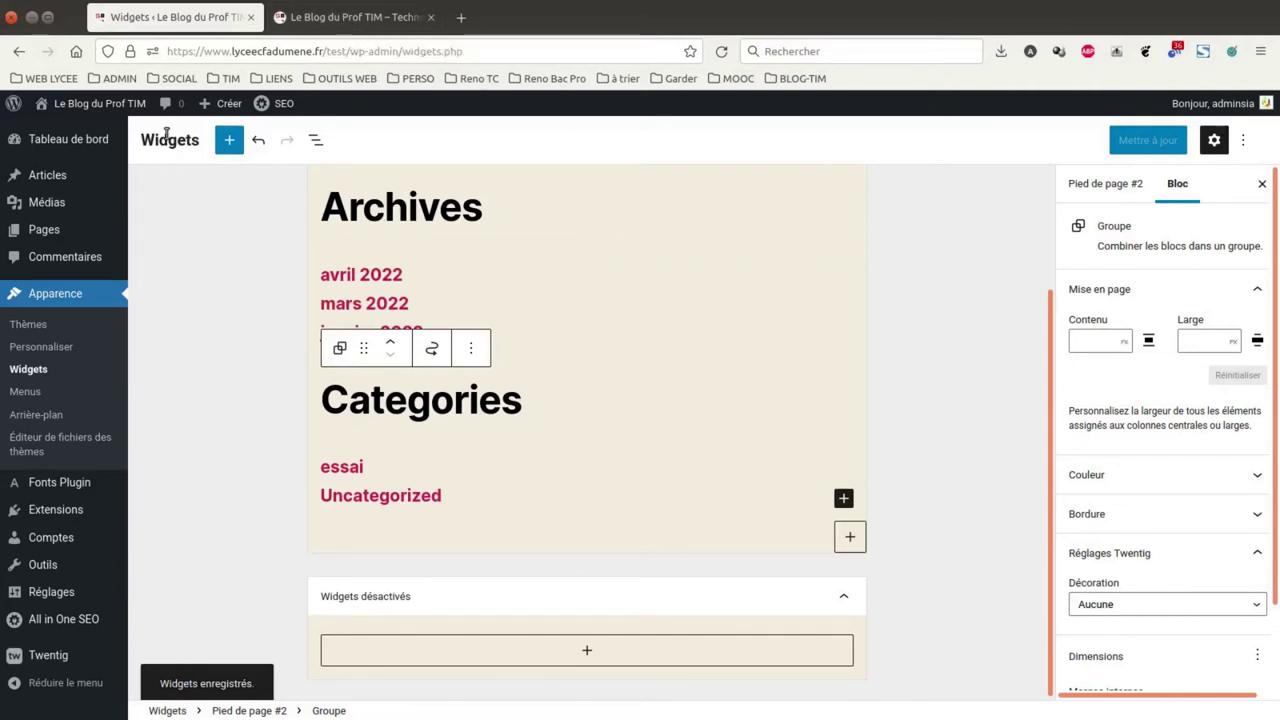
{"action": "left_click", "coordinate": [210, 244]}
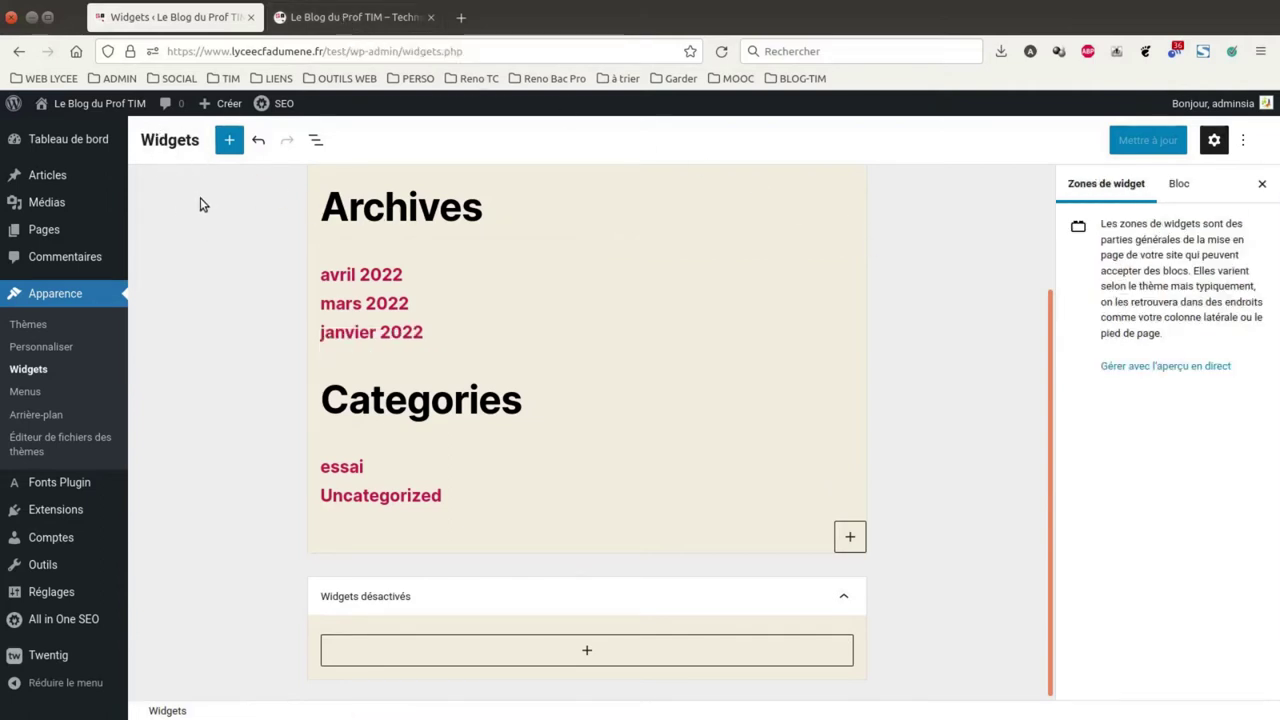
Create a menu named Principal assigned to the Menu horizontal grand écrans, Menu étendu grands écrans and Menu sur mobile locations.
{"action": "left_click", "coordinate": [27, 392]}
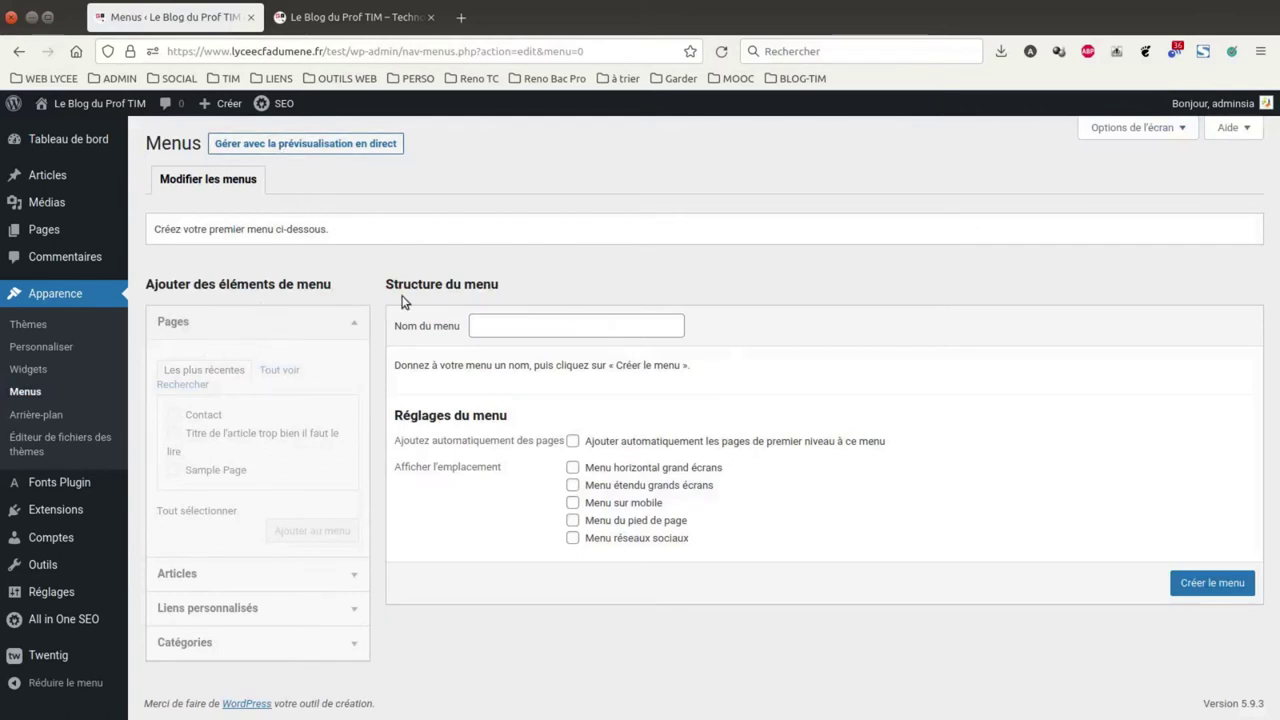
{"action": "left_click", "coordinate": [496, 325]}
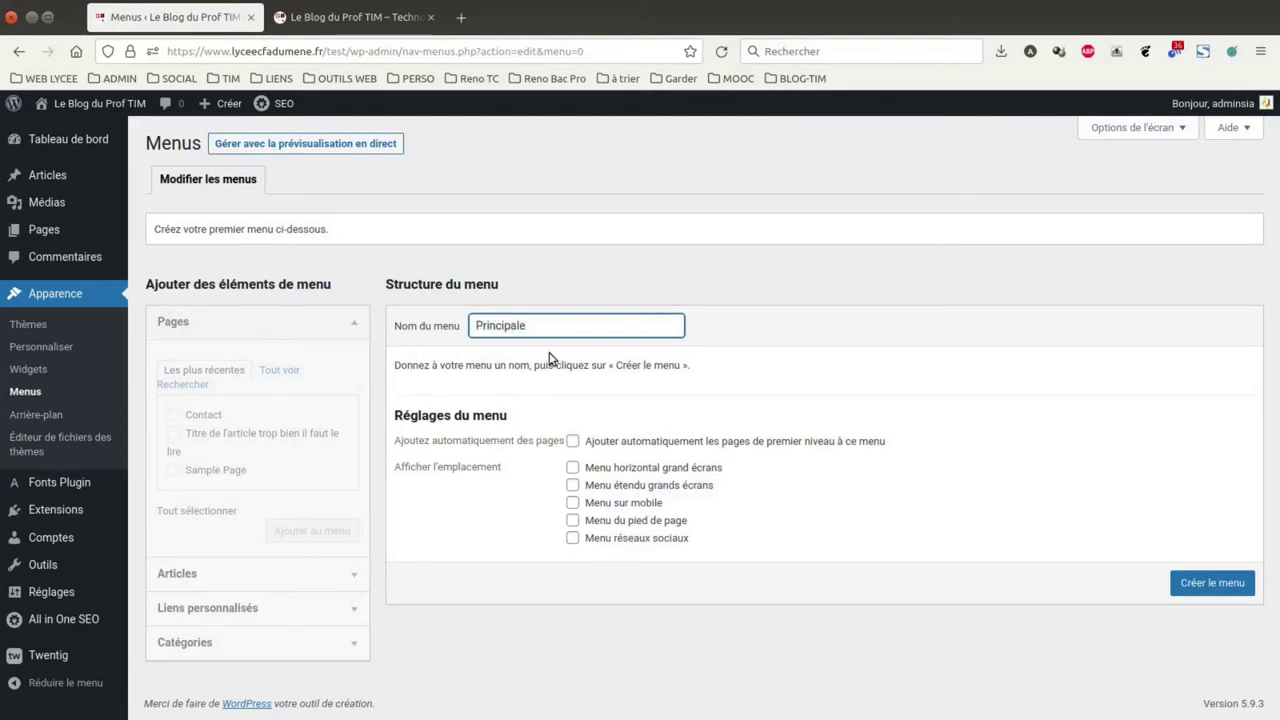
{"action": "key", "text": "BackSpace"}
{"action": "left_click", "coordinate": [572, 467]}
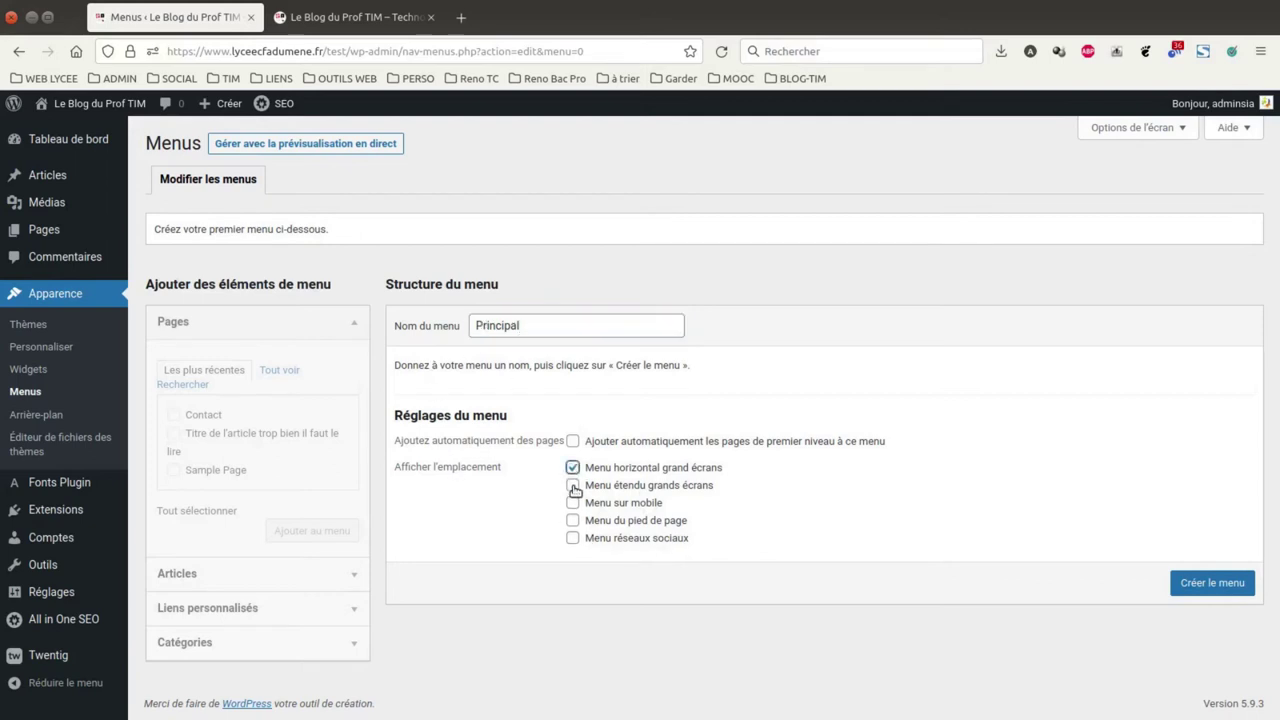
{"action": "left_click", "coordinate": [572, 485]}
{"action": "left_click", "coordinate": [573, 503]}
{"action": "left_click", "coordinate": [1212, 588]}
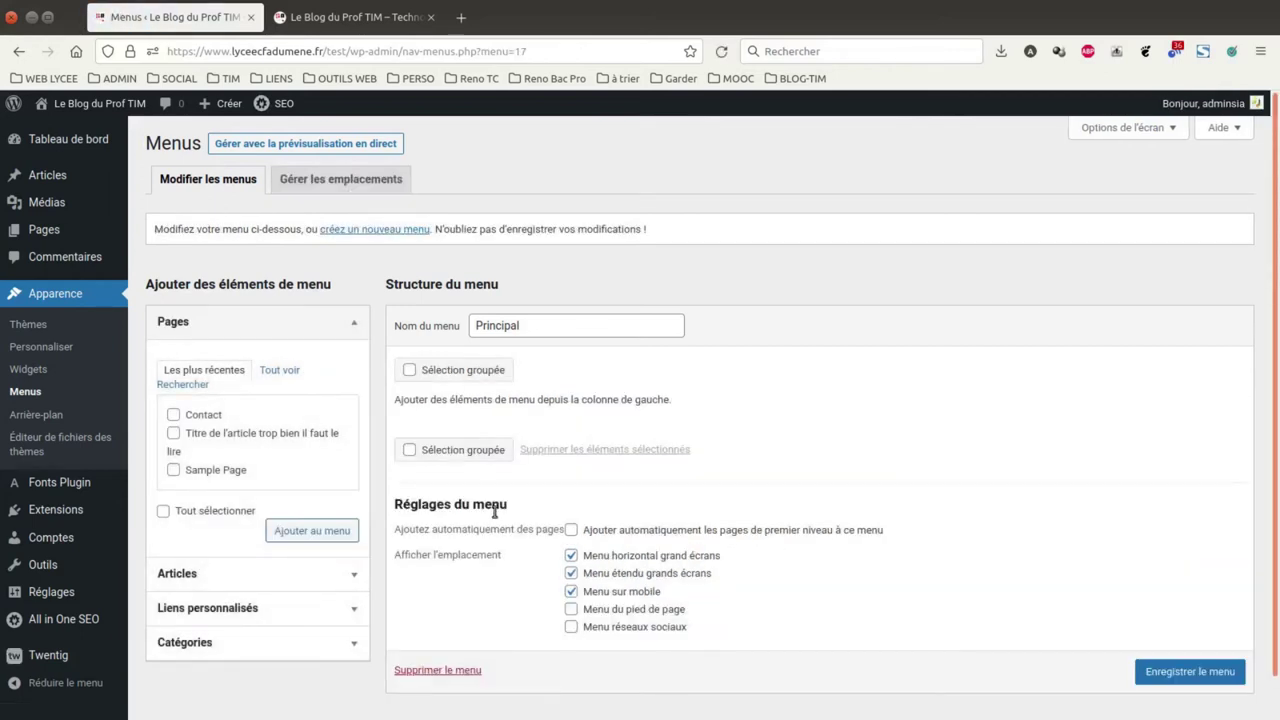
Check the menu assigned to each theme location and add the Contact page to the Principal menu.
{"action": "left_click", "coordinate": [341, 181]}
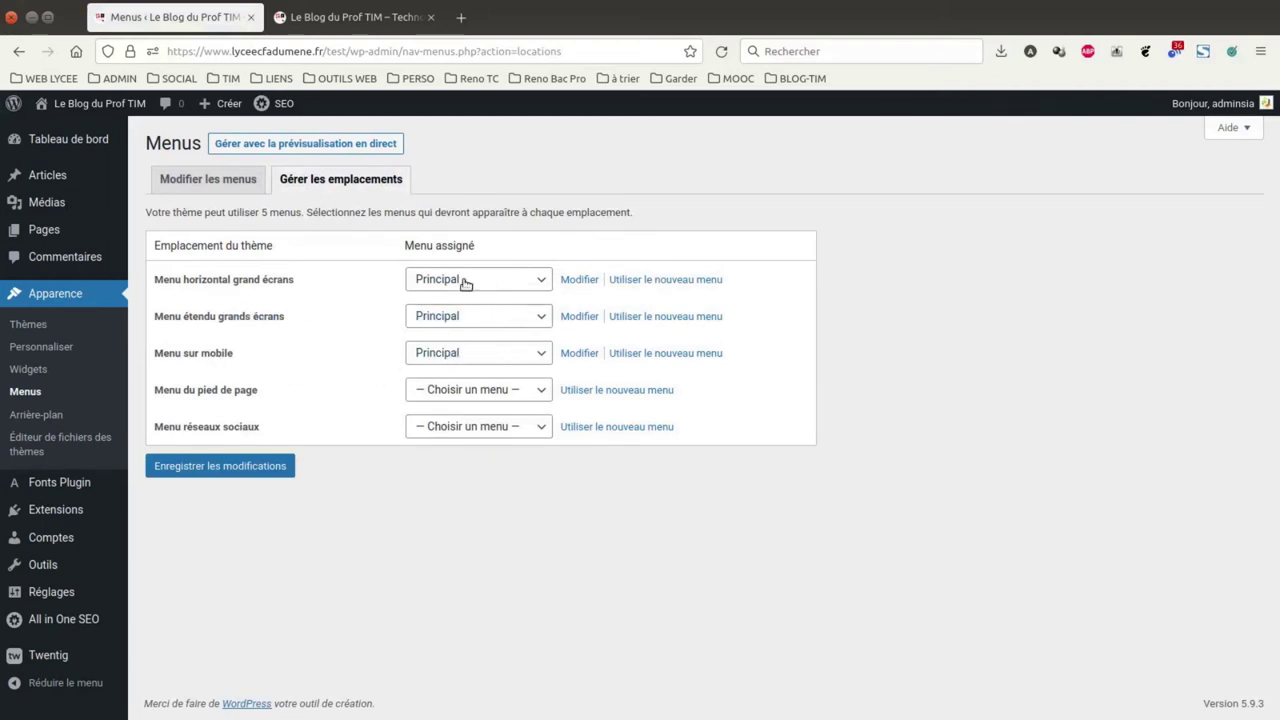
{"action": "left_click", "coordinate": [193, 181]}
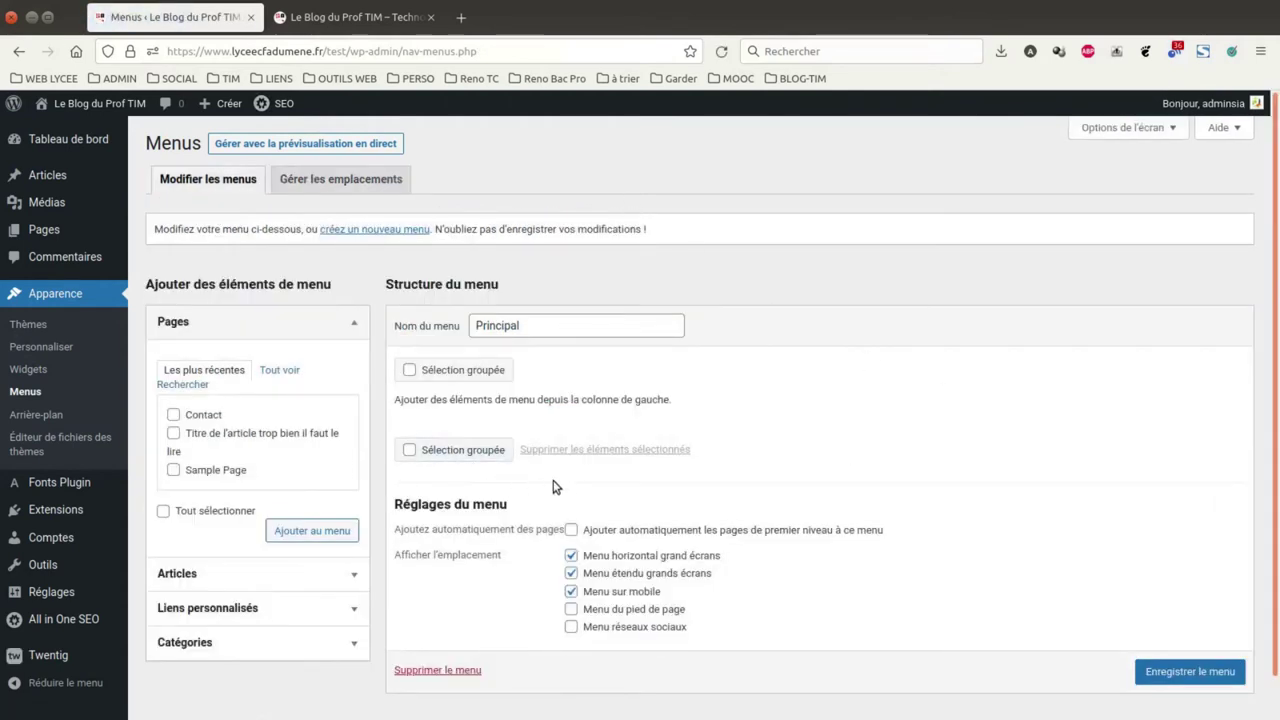
{"action": "left_click", "coordinate": [173, 414]}
{"action": "left_click", "coordinate": [326, 533]}
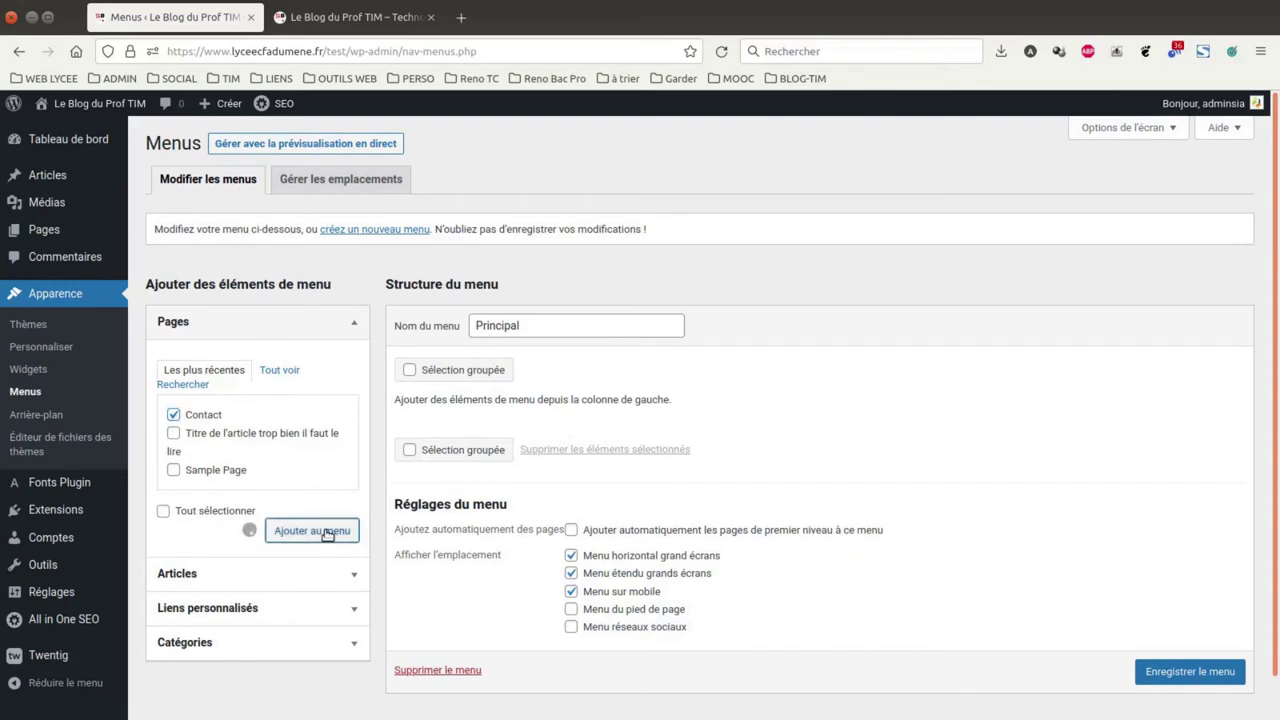
Add the Sample Page page to the Principal menu and nest it as a sub-item under Contact.
{"action": "left_click", "coordinate": [174, 471]}
{"action": "left_click", "coordinate": [328, 531]}
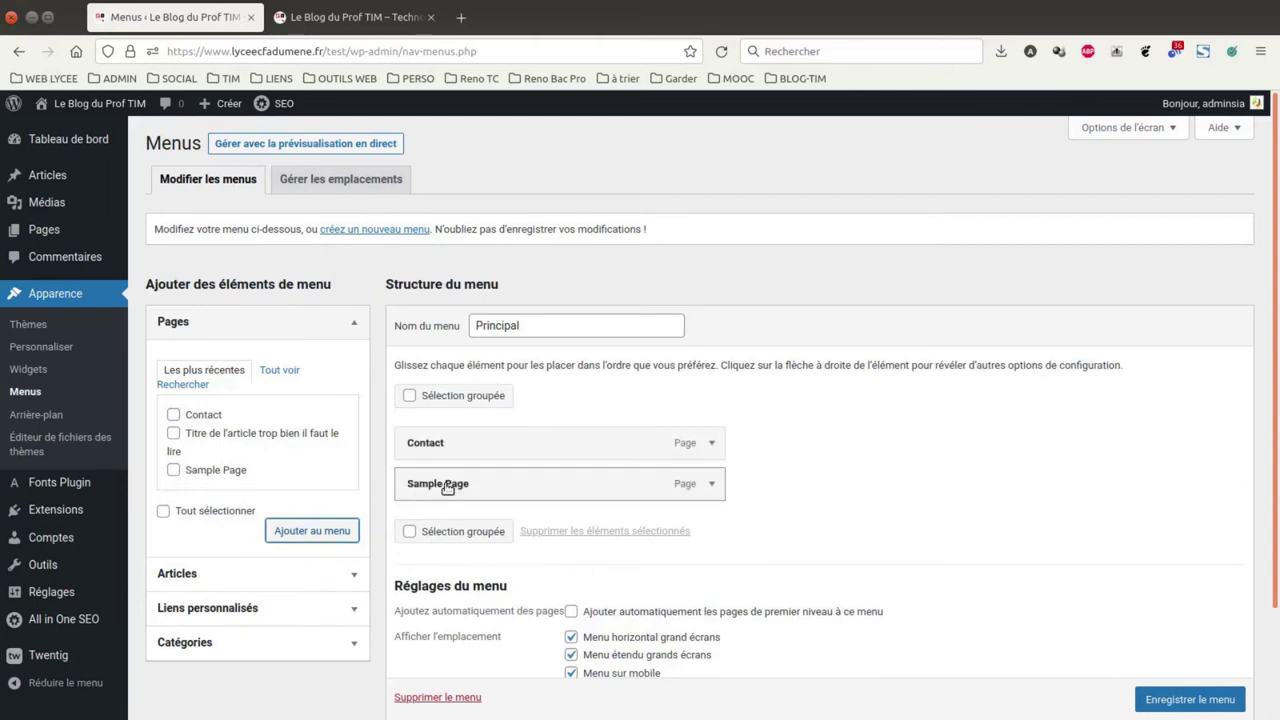
{"action": "left_click_drag", "start_coordinate": [438, 489], "coordinate": [480, 478]}
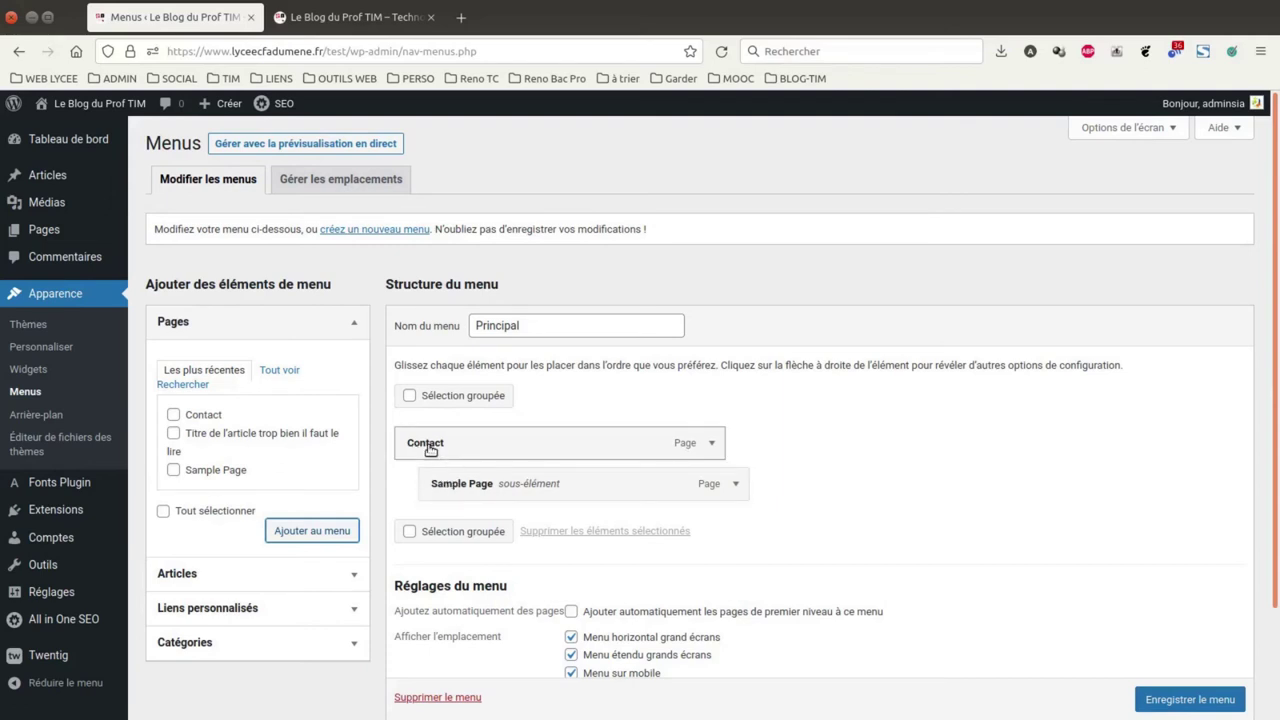
Add the article "Expérience inédite : écrire un article sur WordPress" to the Principal menu.
{"action": "scroll", "coordinate": [345, 480], "scroll_direction": "down", "scroll_amount": 2}
{"action": "left_click", "coordinate": [354, 455]}
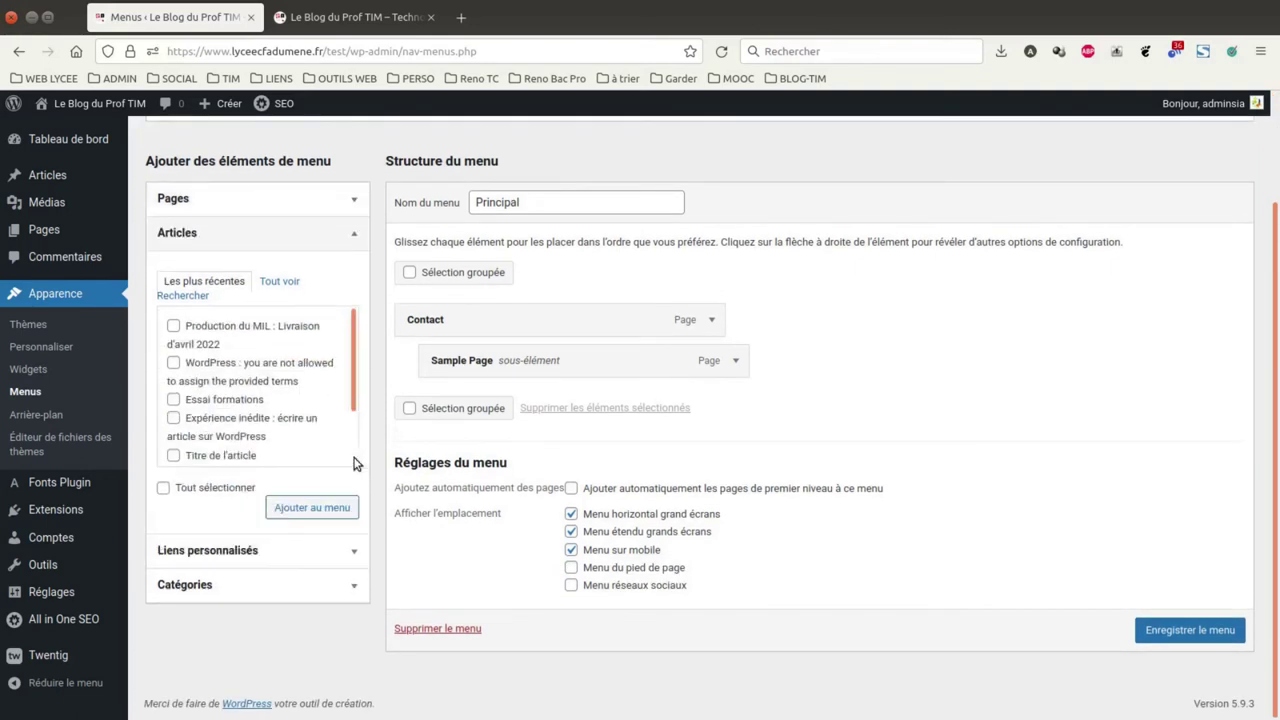
{"action": "left_click", "coordinate": [174, 418]}
{"action": "left_click", "coordinate": [308, 506]}
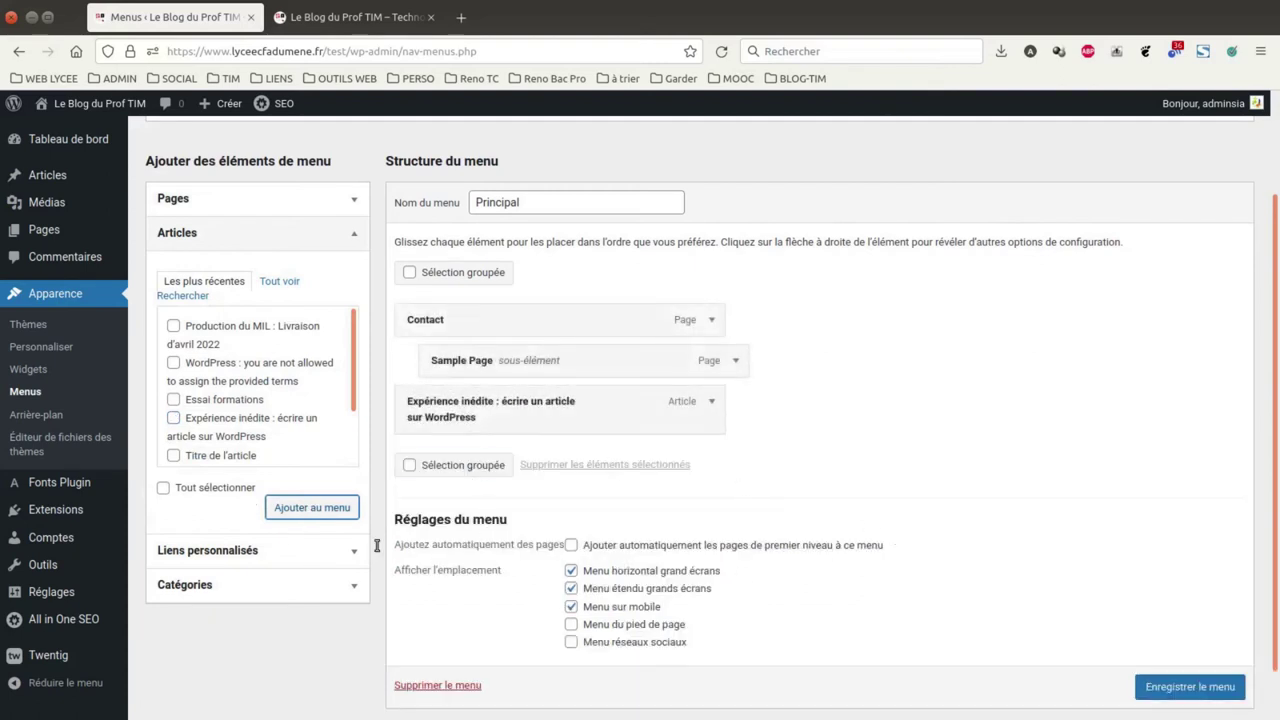
{"action": "left_click", "coordinate": [340, 551]}
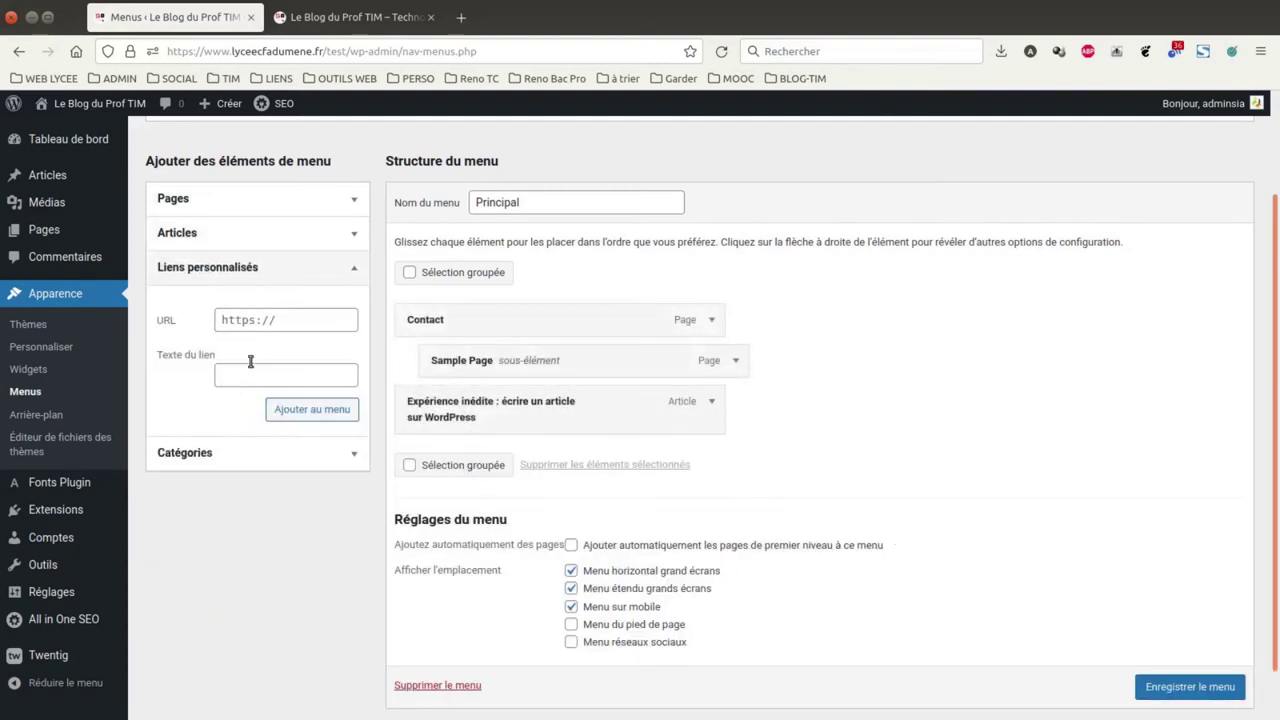
{"action": "left_click", "coordinate": [287, 319]}
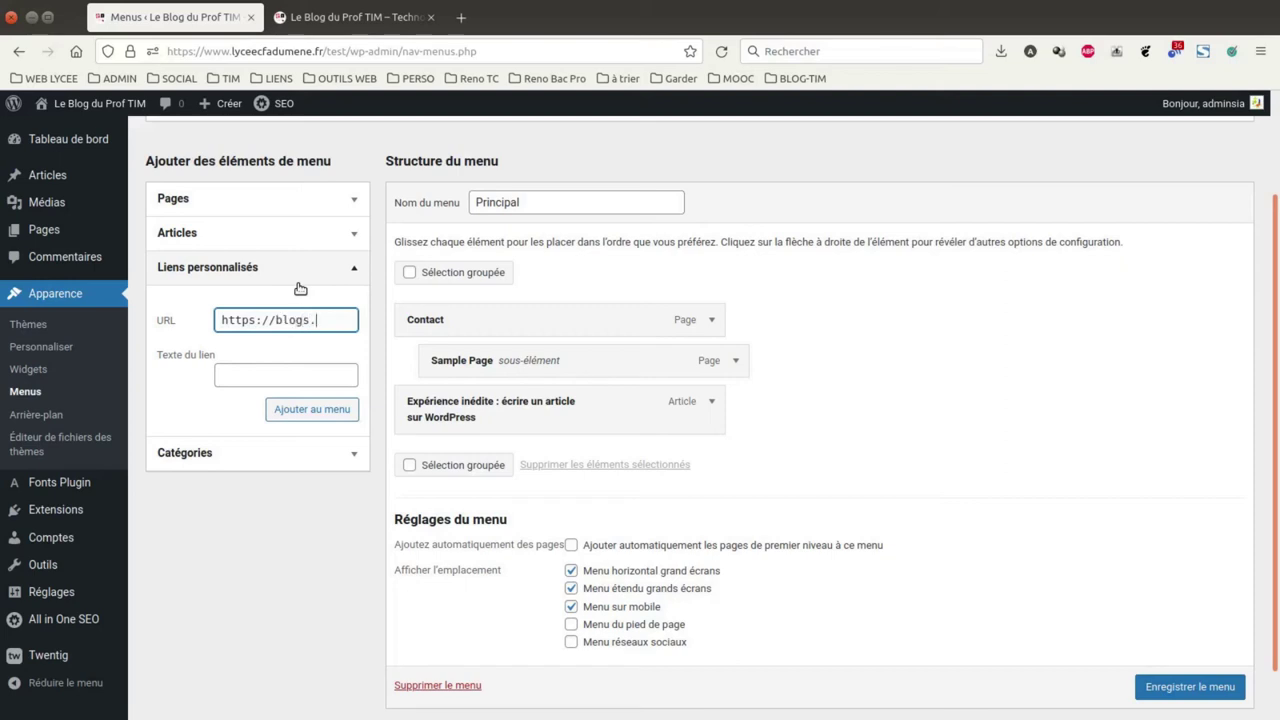
{"action": "type", "text": "https://blogs.lyceecfadumene"}
{"action": "type", "text": ".fr"}
{"action": "left_click", "coordinate": [278, 375]}
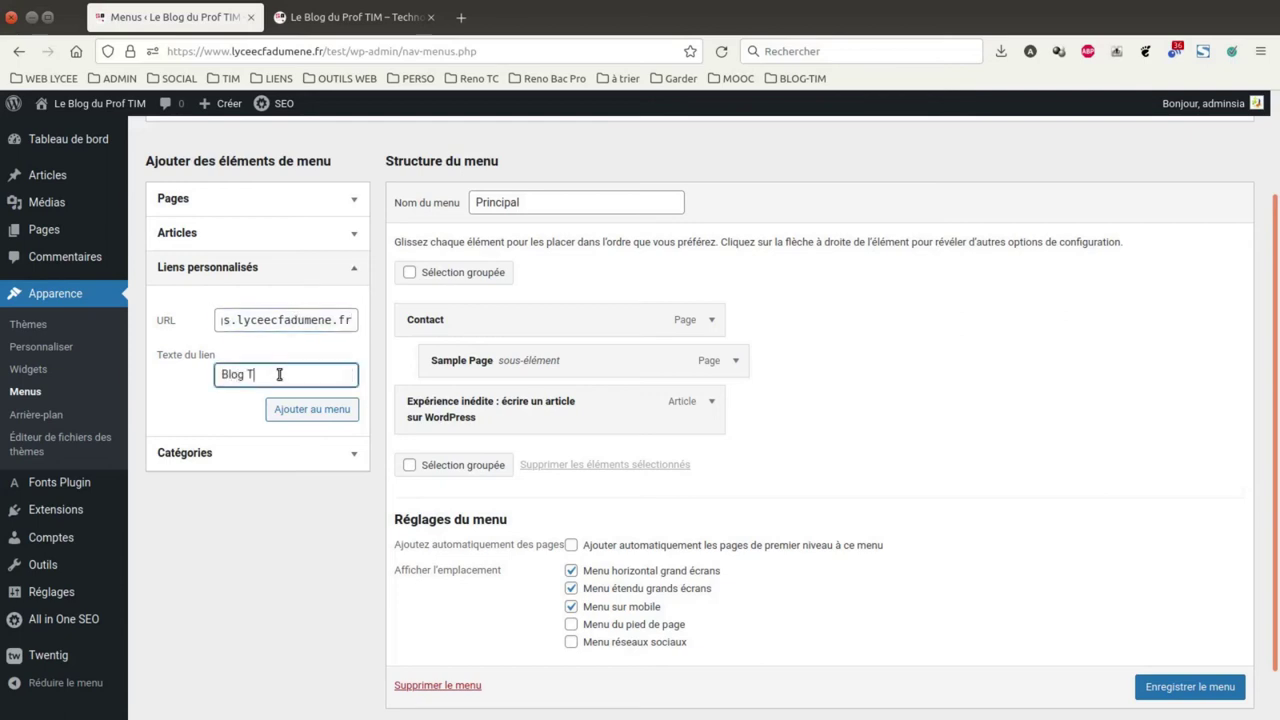
{"action": "left_click", "coordinate": [316, 409]}
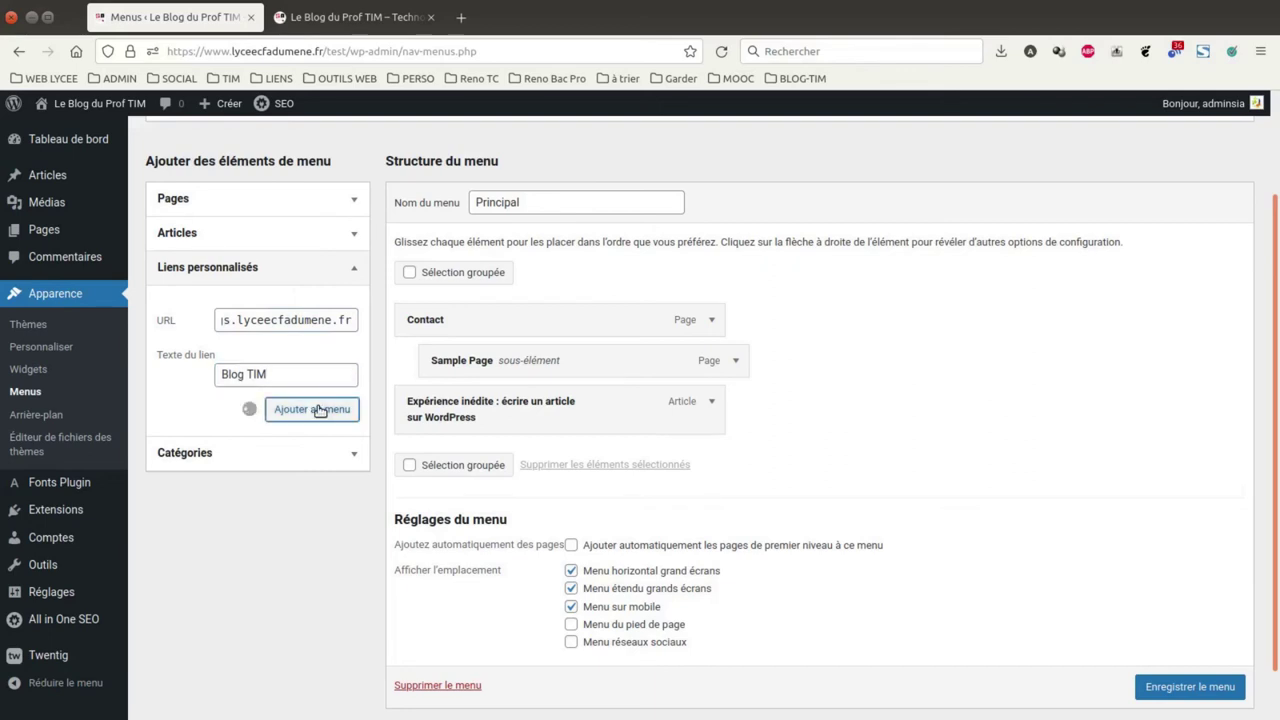
Add the essai category to the Principal menu and save the menu.
{"action": "left_click", "coordinate": [354, 454]}
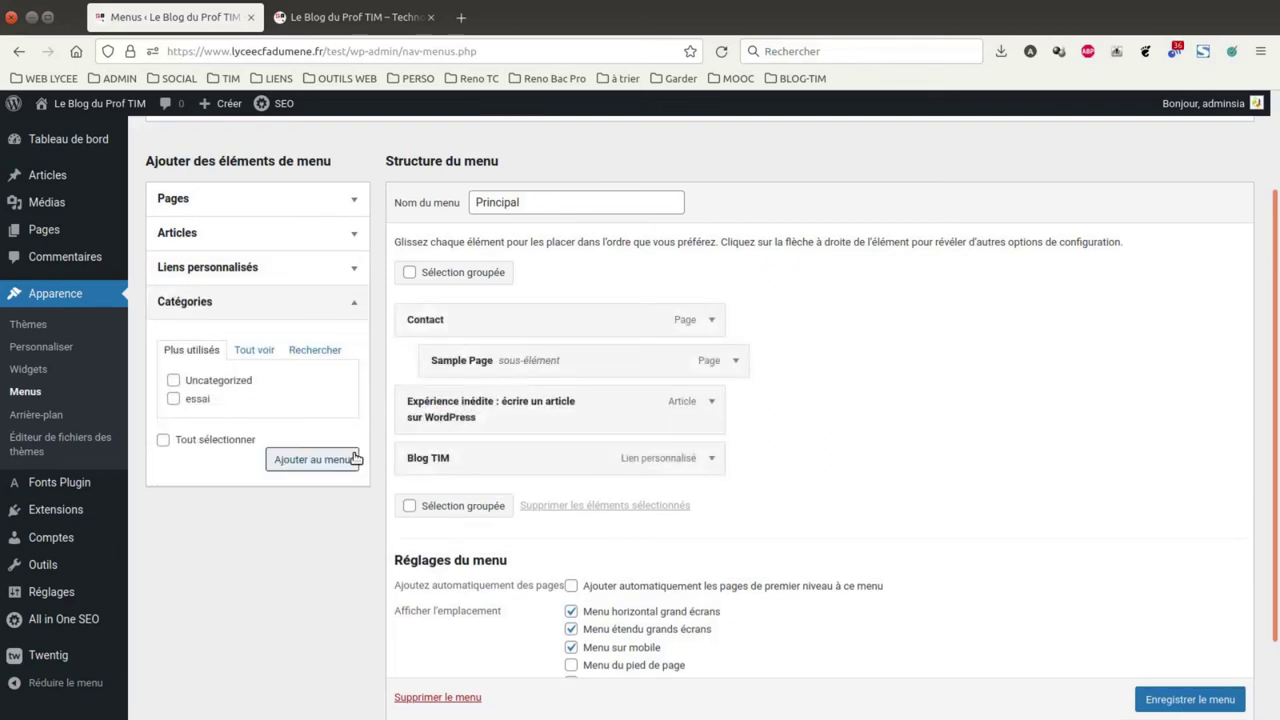
{"action": "left_click", "coordinate": [173, 398]}
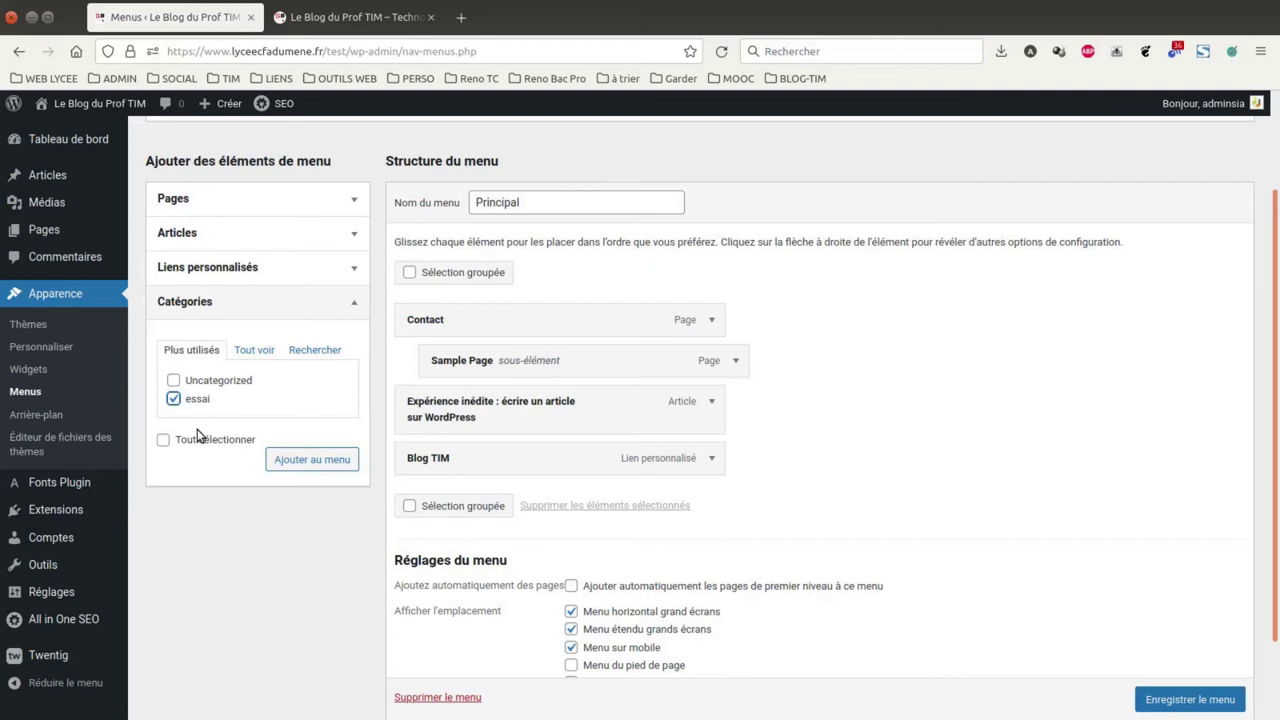
{"action": "left_click", "coordinate": [328, 461]}
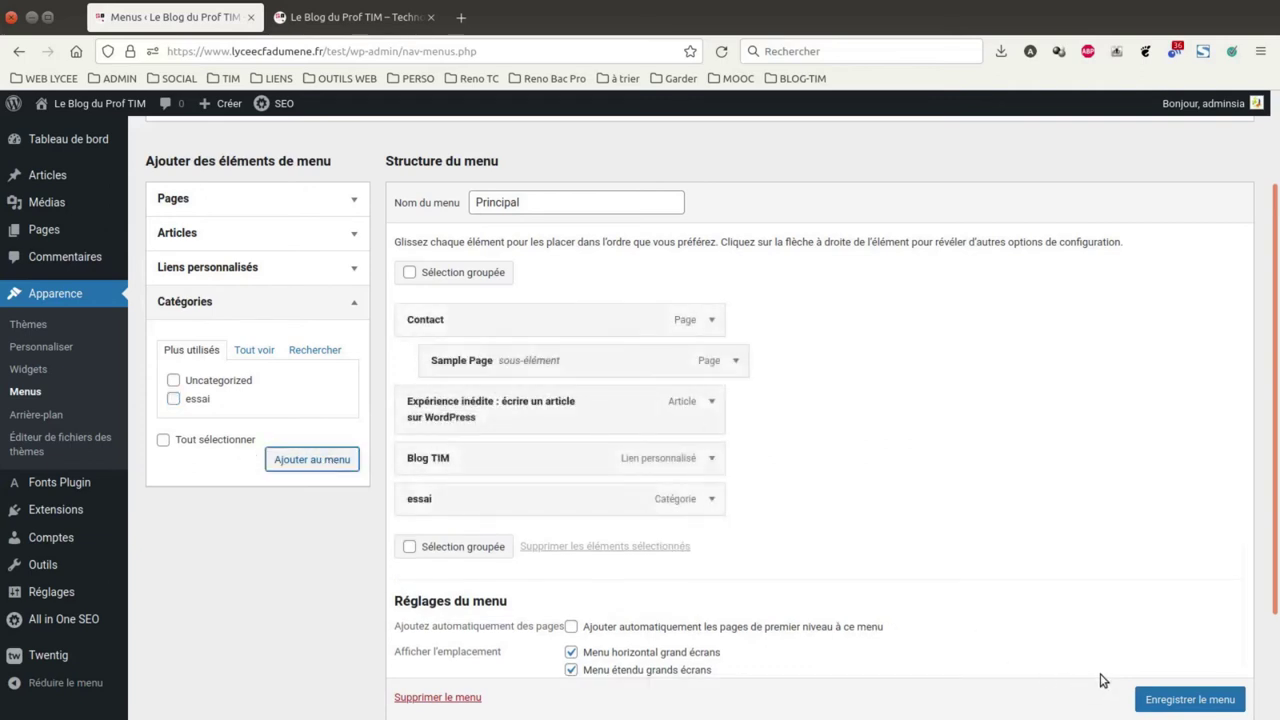
{"action": "scroll", "coordinate": [1190, 698], "scroll_direction": "down", "scroll_amount": 1}
{"action": "left_click", "coordinate": [1195, 700]}
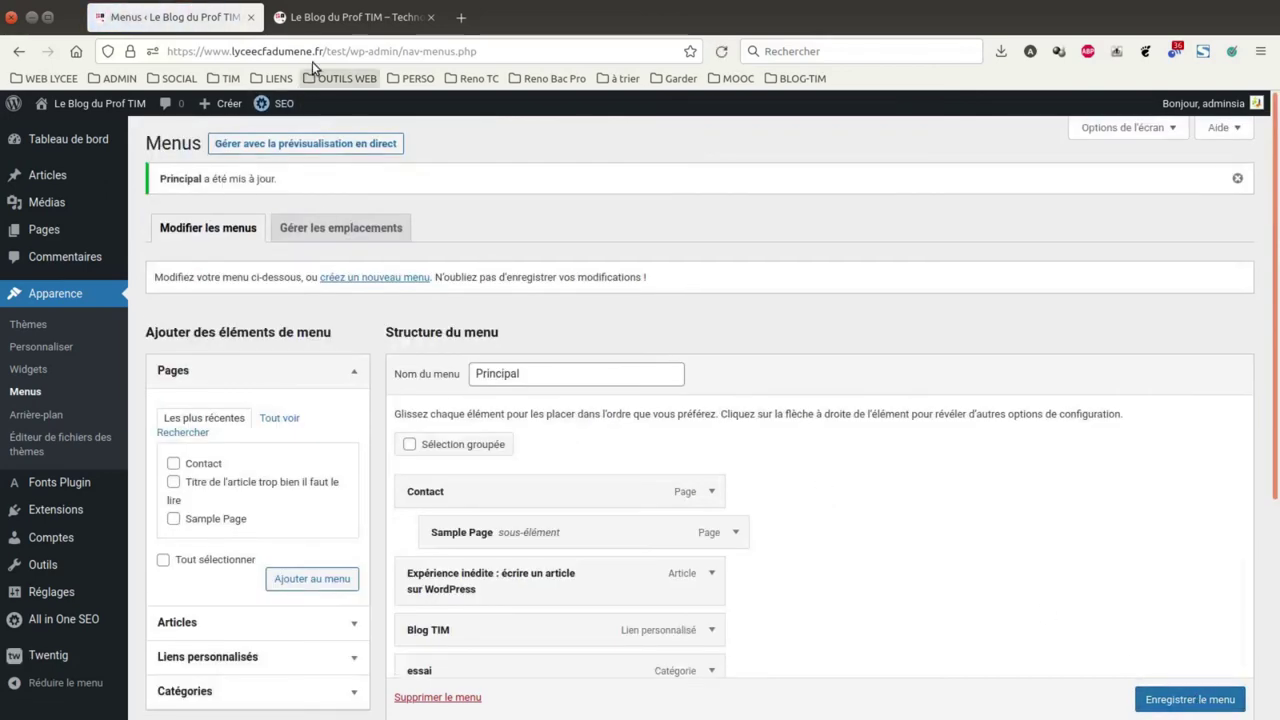
Reload the public site and check the header navigation, including the Contact submenu and the Blog TIM link.
{"action": "left_click", "coordinate": [320, 20]}
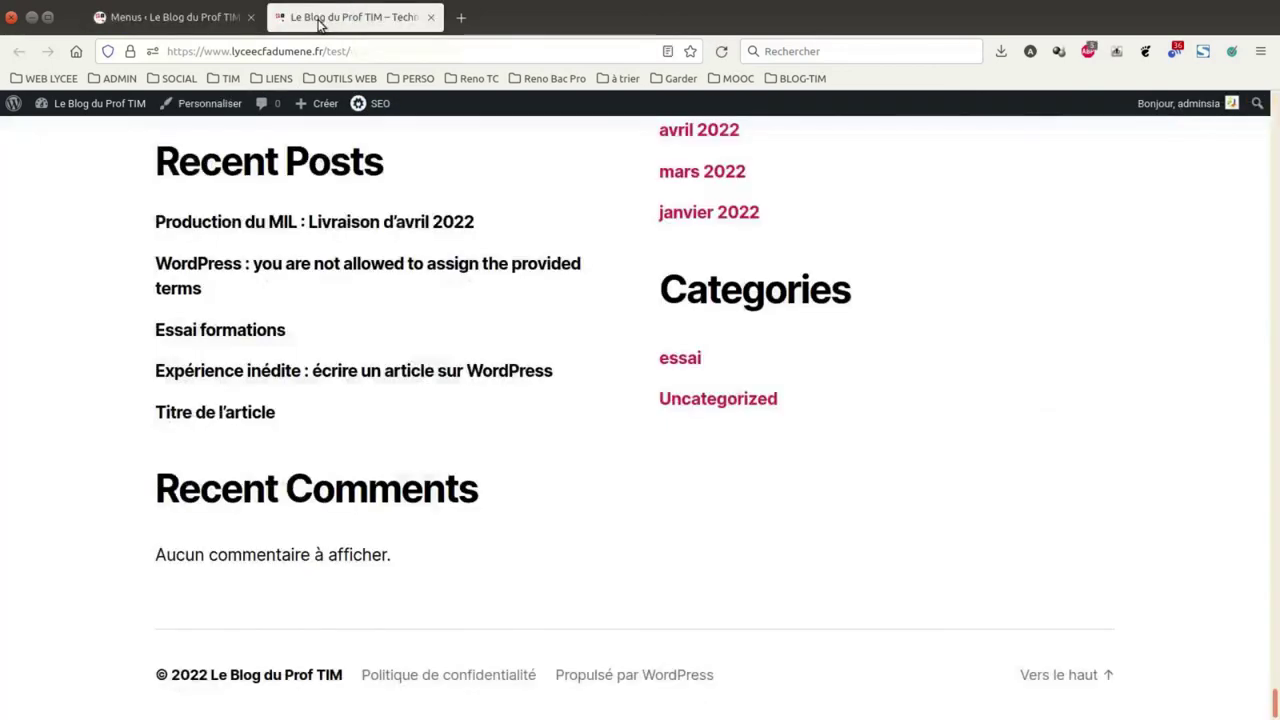
{"action": "left_click", "coordinate": [1082, 684]}
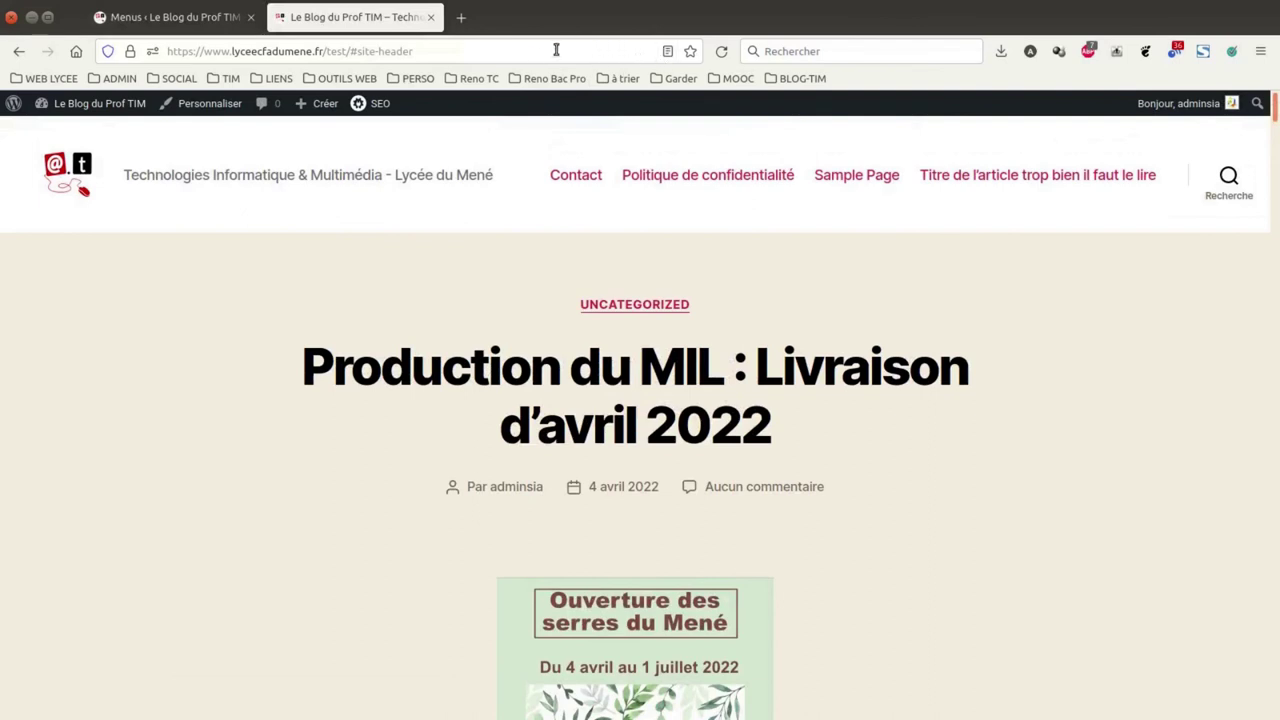
{"action": "left_click", "coordinate": [721, 56]}
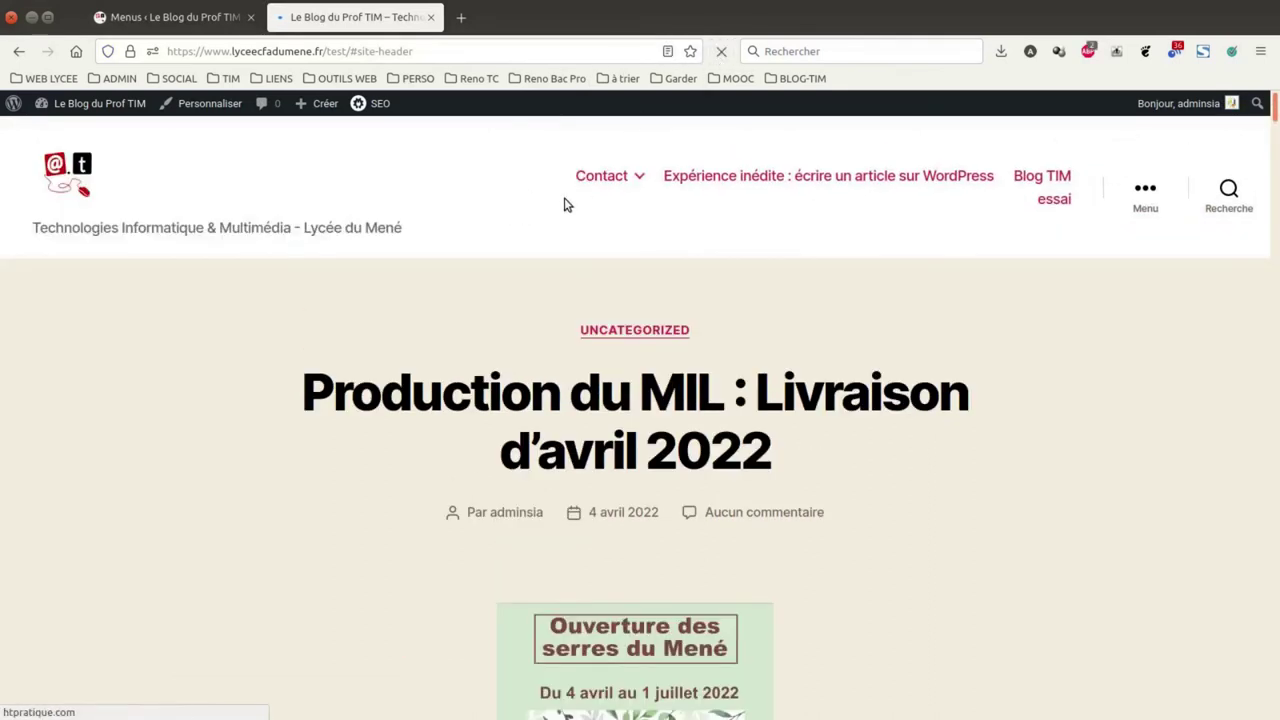
{"action": "mouse_move", "coordinate": [614, 166]}
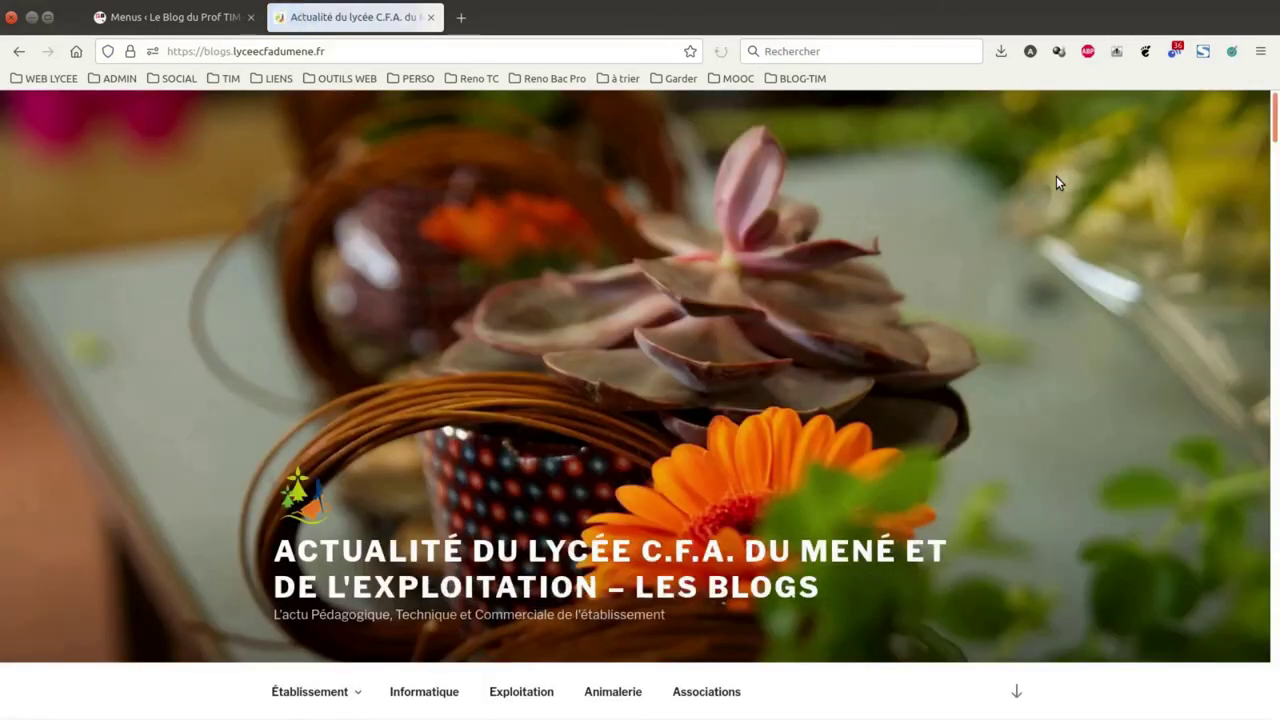
In the admin page list, use quick edit to set Contact as the parent of Sample Page, update it and reload the list.
{"action": "left_click", "coordinate": [195, 20]}
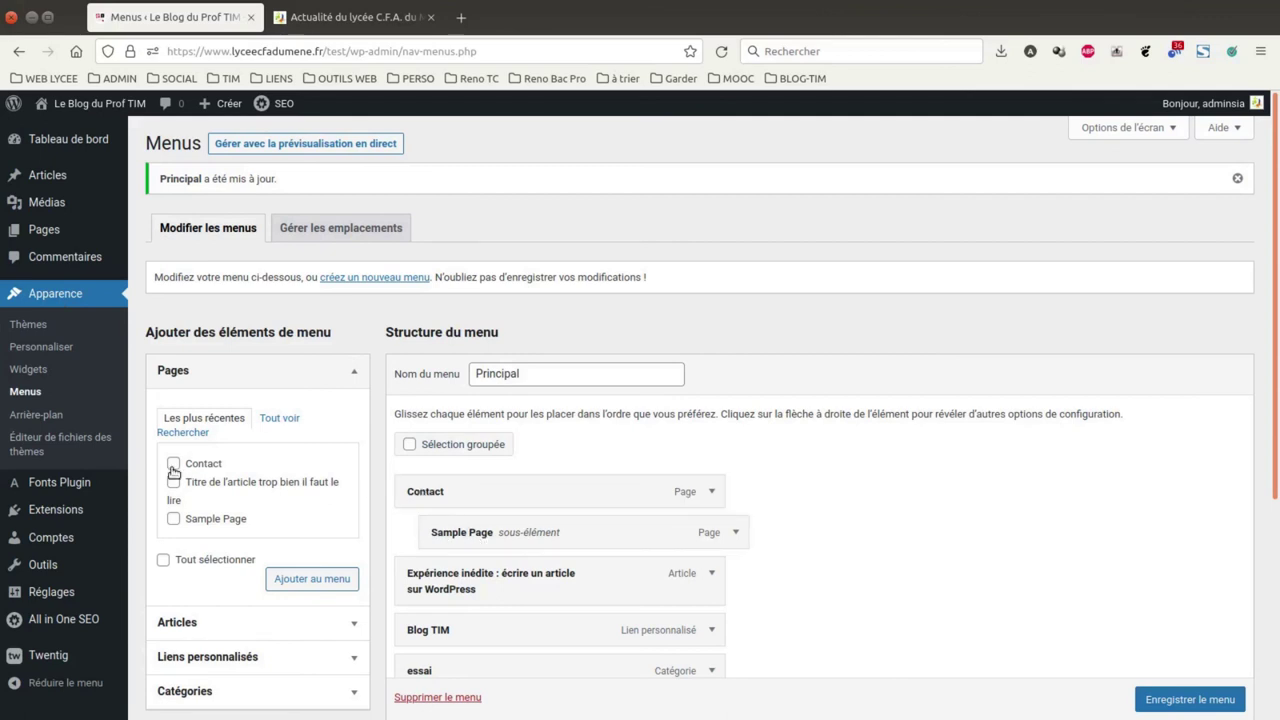
{"action": "left_click", "coordinate": [41, 230]}
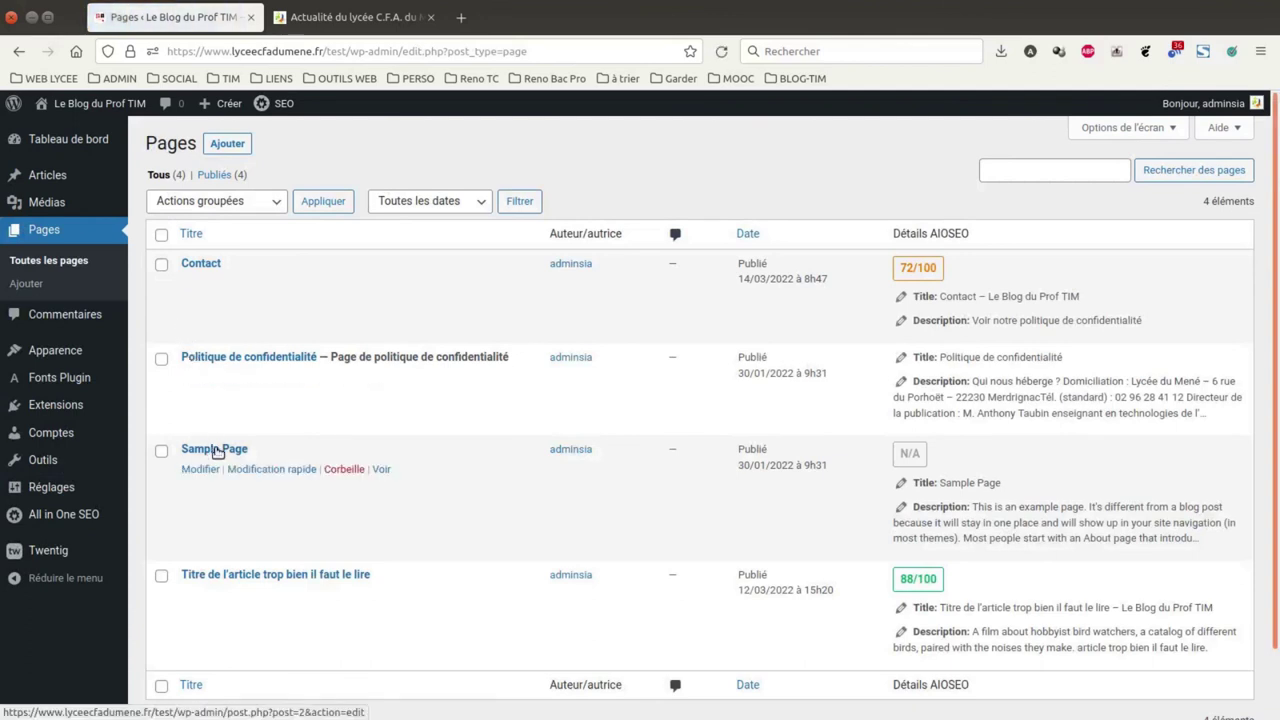
{"action": "left_click", "coordinate": [261, 469]}
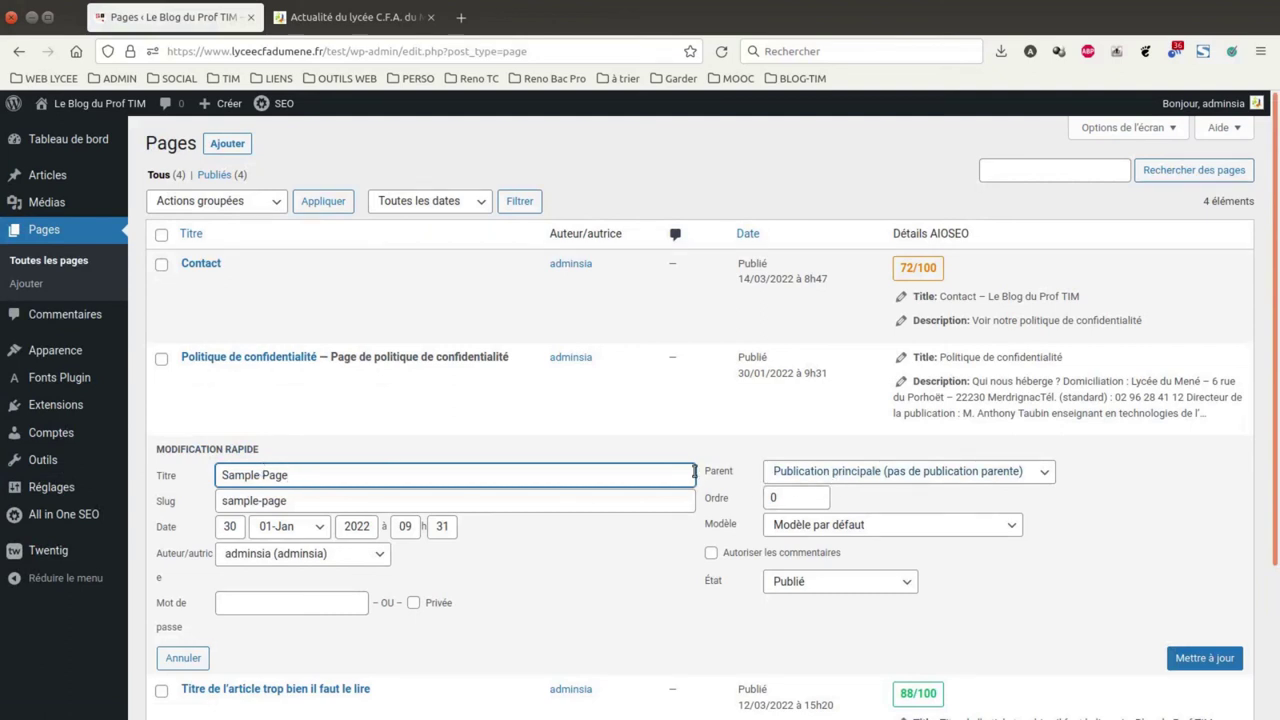
{"action": "left_click", "coordinate": [787, 474]}
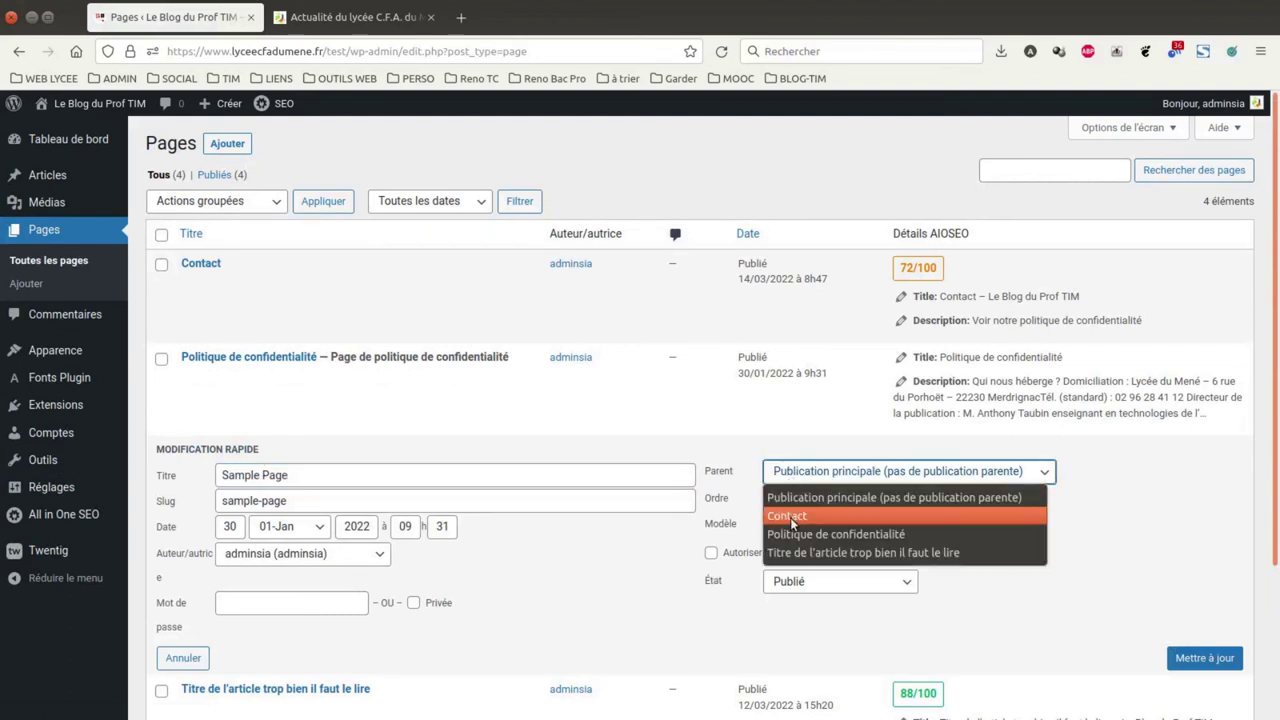
{"action": "left_click", "coordinate": [790, 516]}
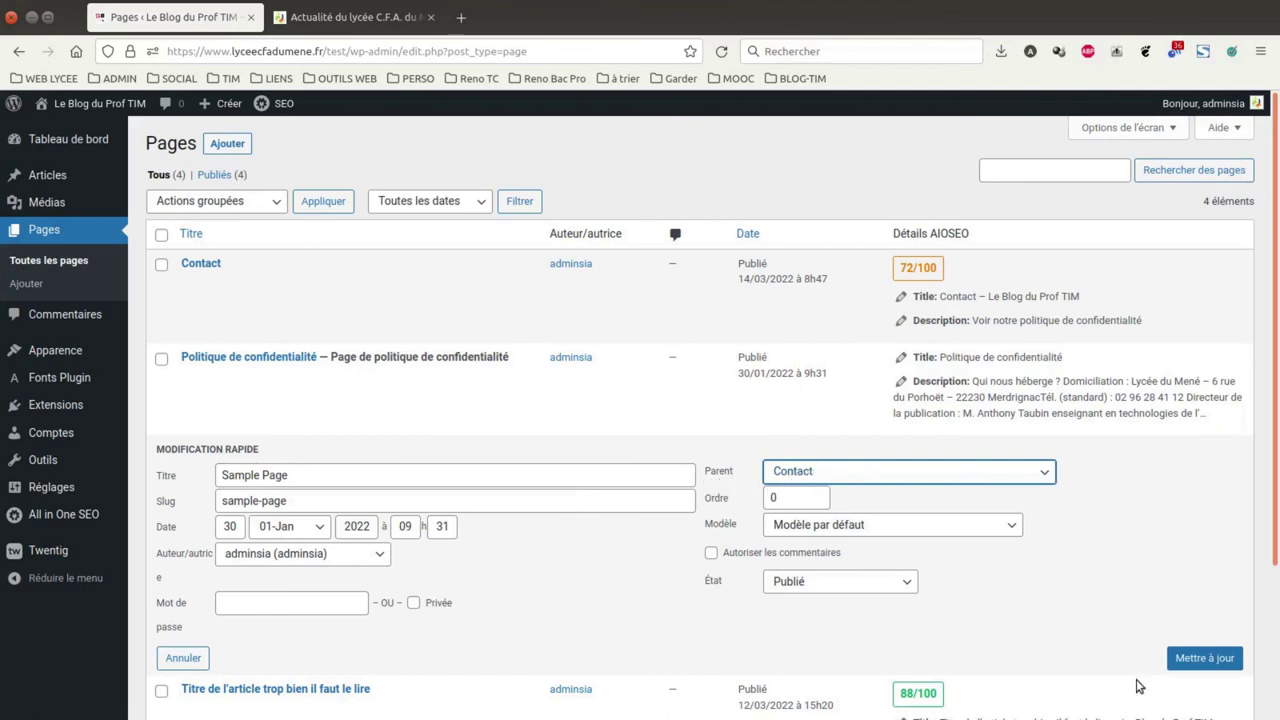
{"action": "left_click", "coordinate": [1203, 658]}
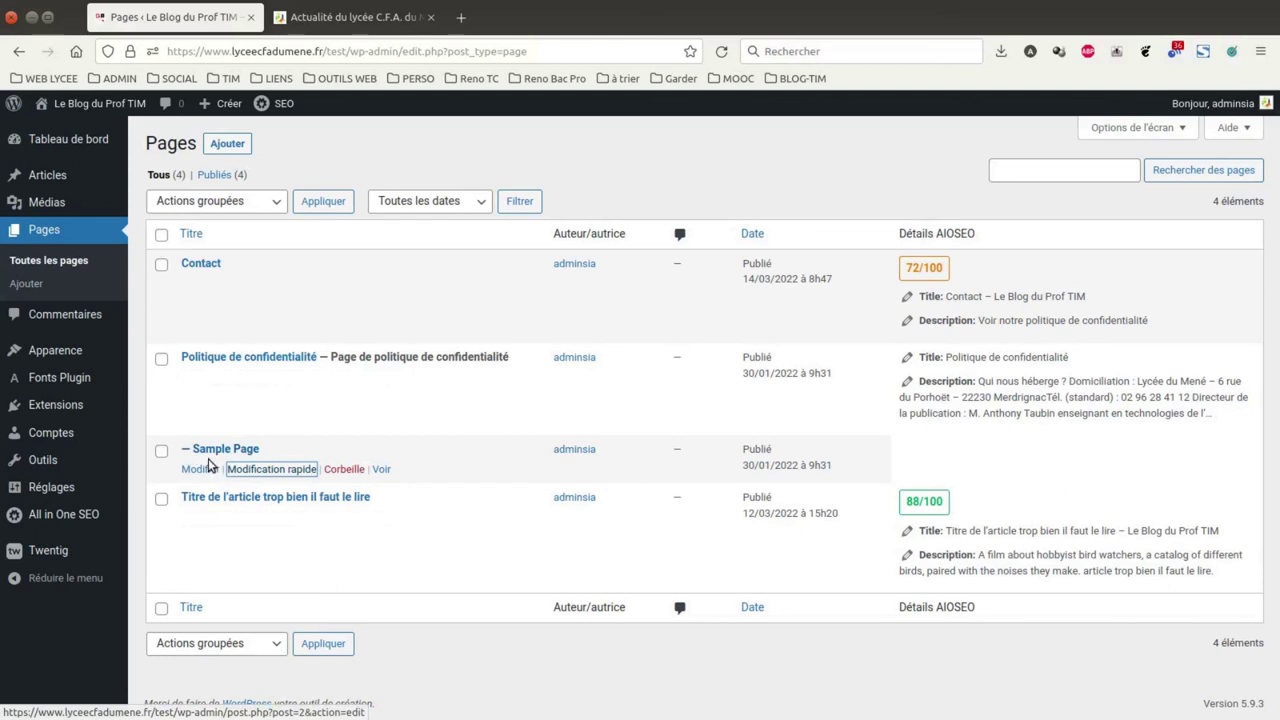
{"action": "left_click", "coordinate": [724, 52]}
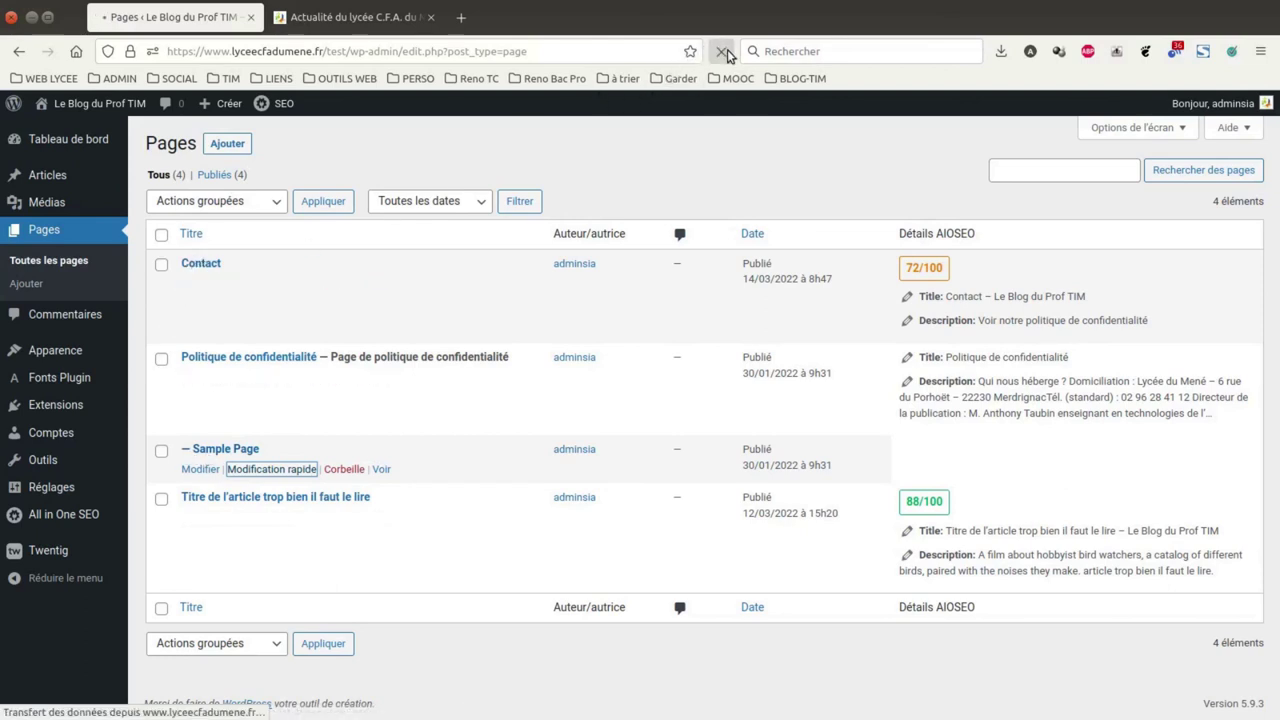